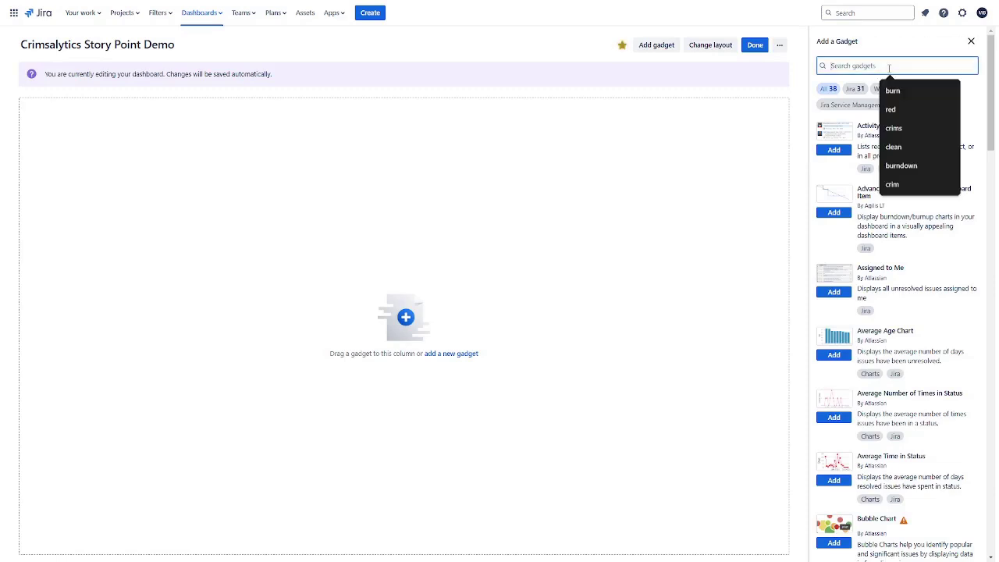
Add the Crimsalytics Red Line Burndown (DEVELOPMENT) gadget to the dashboard and keep its burndown type as Story Points.
{"action": "type", "text": "crim"}
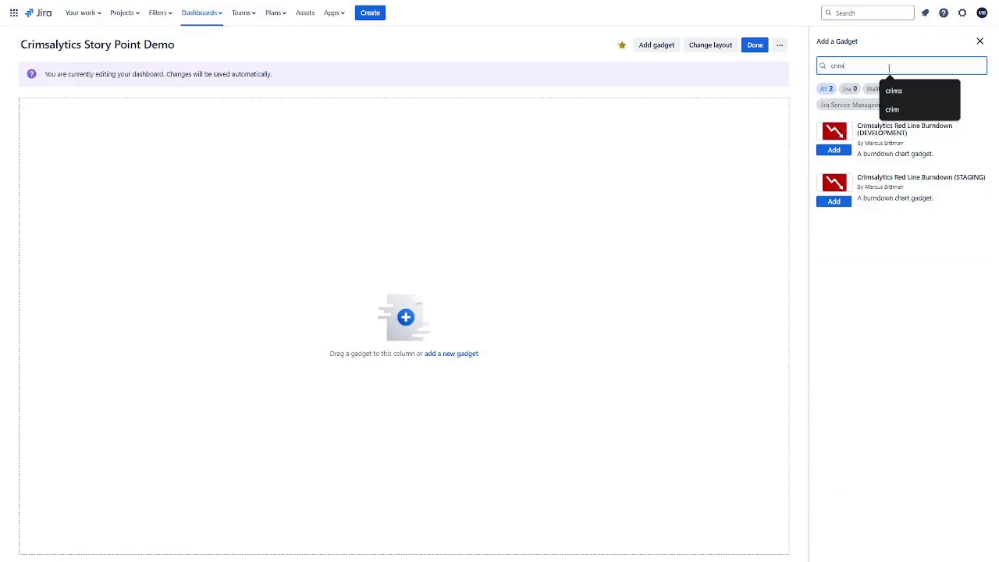
{"action": "left_click", "coordinate": [842, 152]}
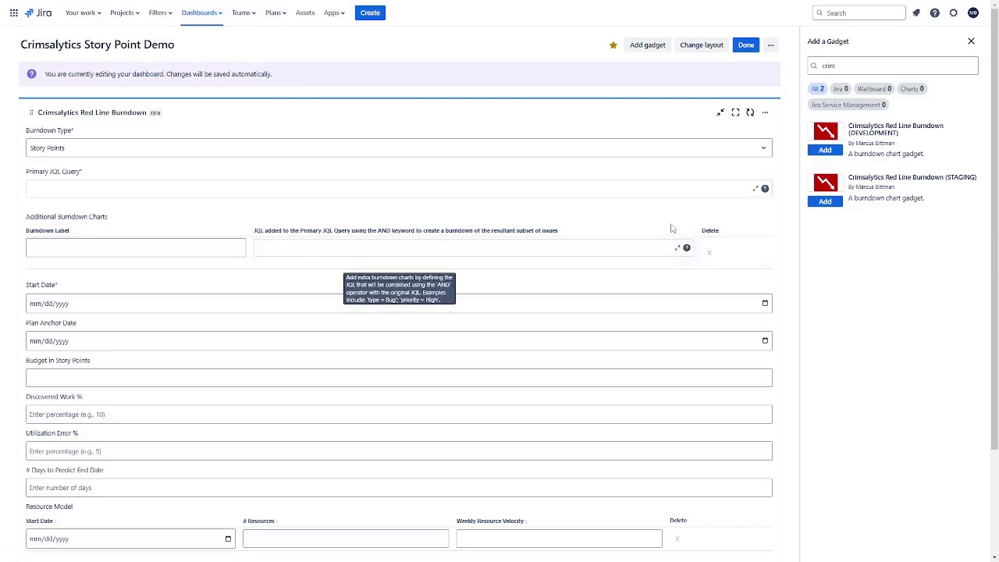
{"action": "left_click", "coordinate": [552, 152]}
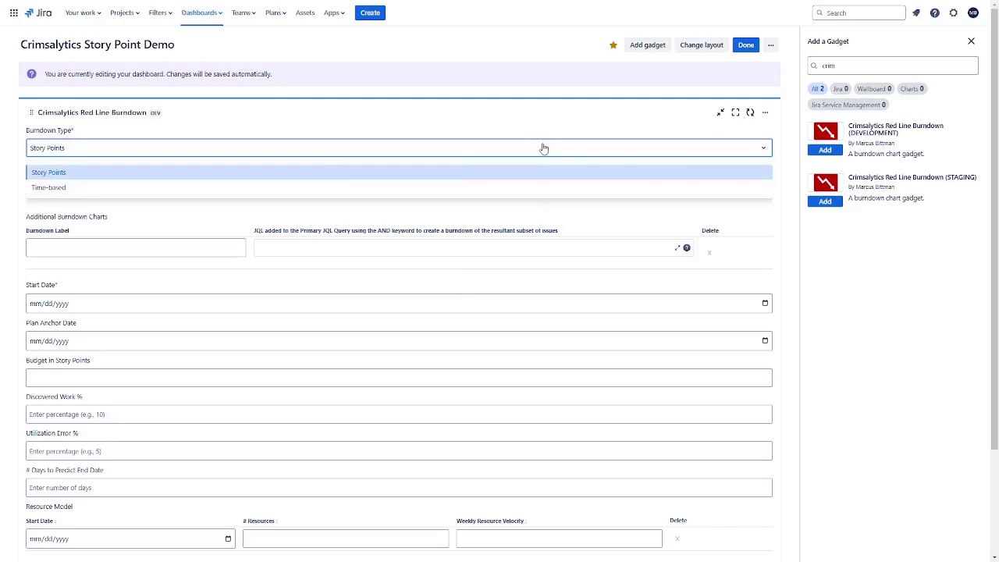
{"action": "left_click", "coordinate": [758, 148]}
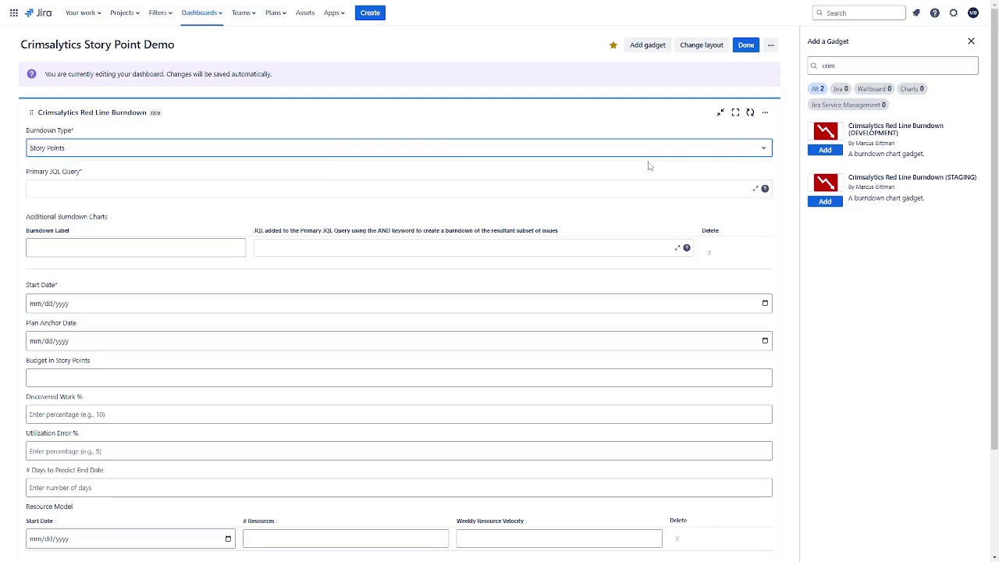
Set the gadget's primary JQL query to project = "Crimsalytics Test Project 30".
{"action": "left_click", "coordinate": [210, 191]}
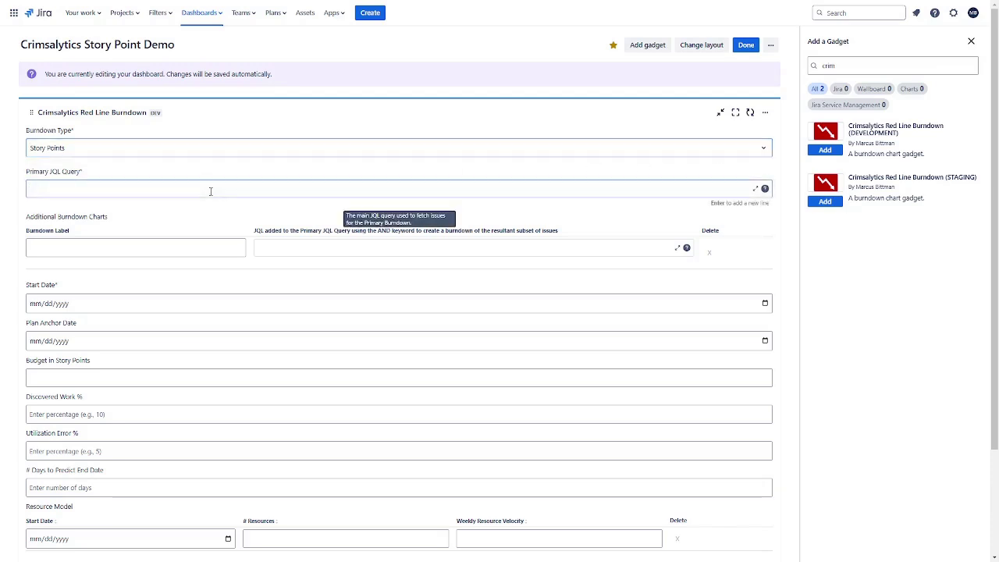
{"action": "type", "text": "project = crim"}
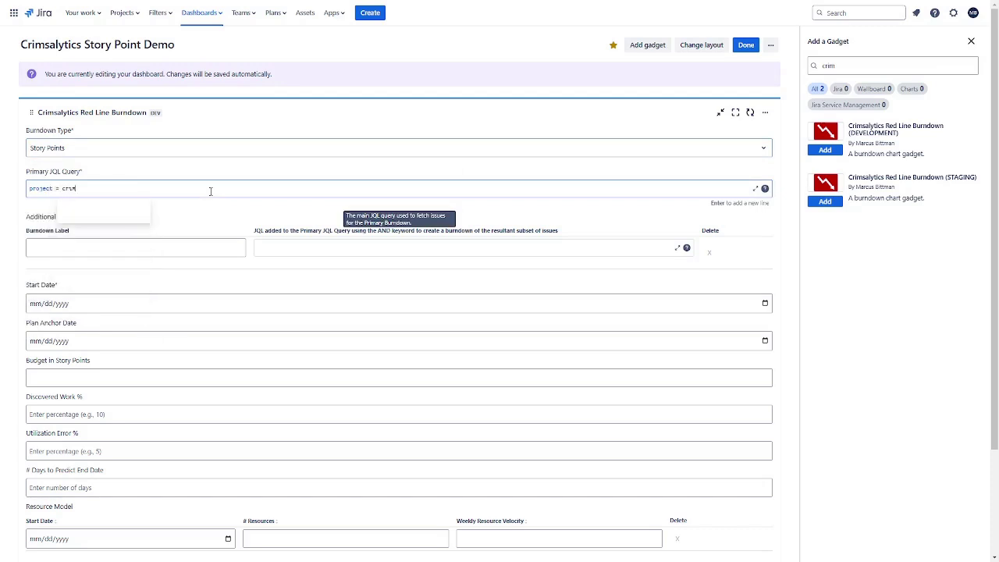
{"action": "type", "text": "salytics"}
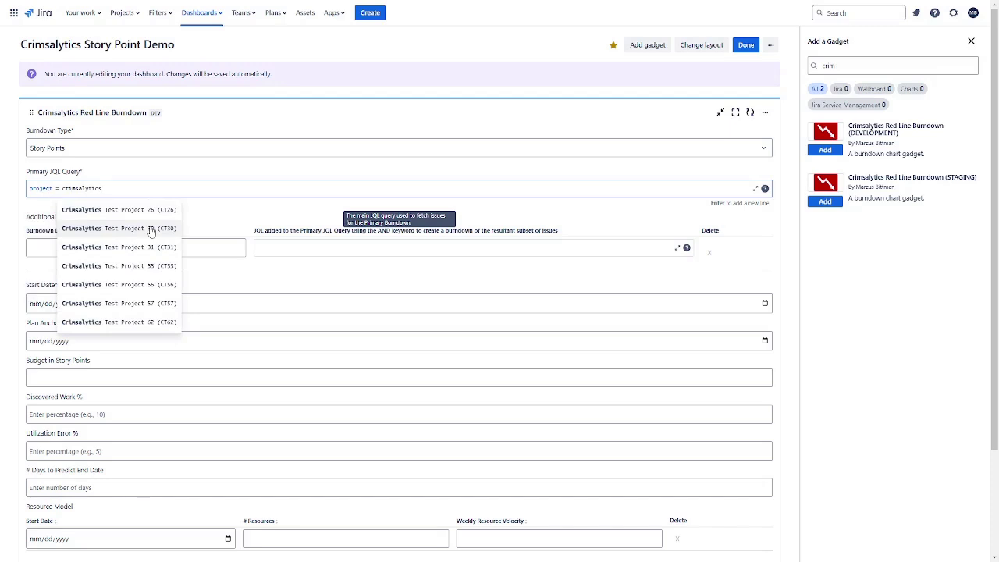
{"action": "left_click", "coordinate": [154, 228]}
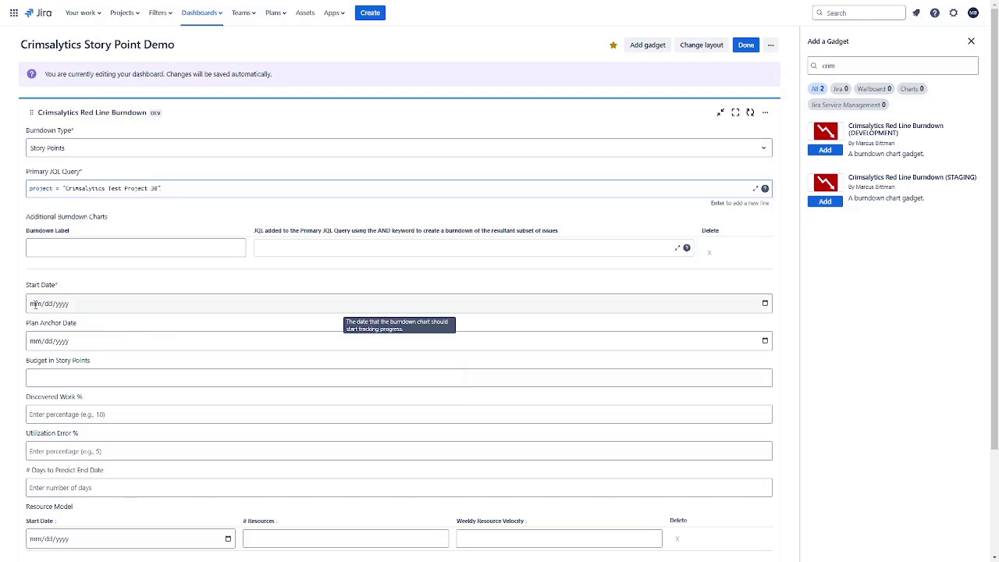
Set the burndown's Start Date to 08/01/2024.
{"action": "left_click", "coordinate": [36, 305]}
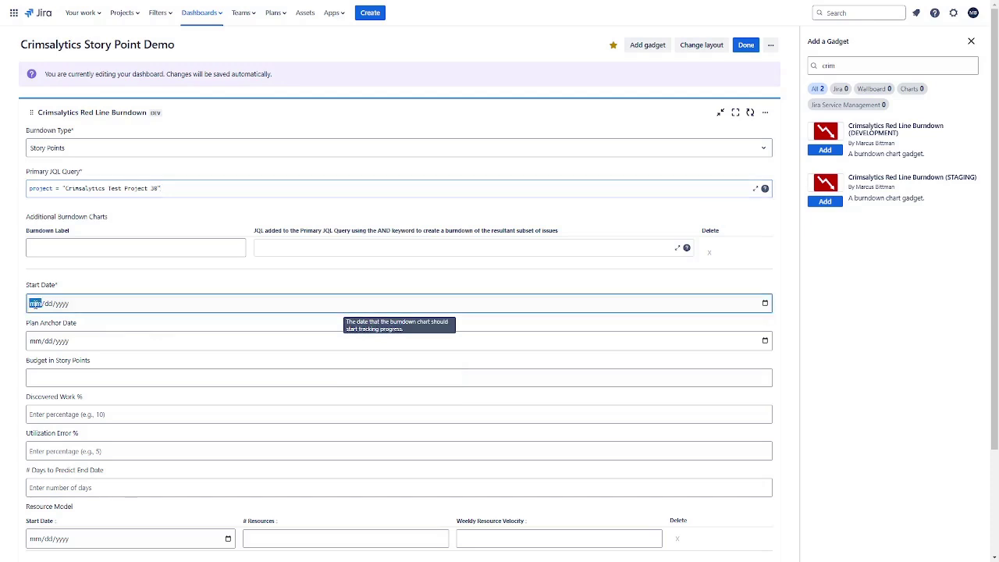
{"action": "left_click", "coordinate": [765, 303]}
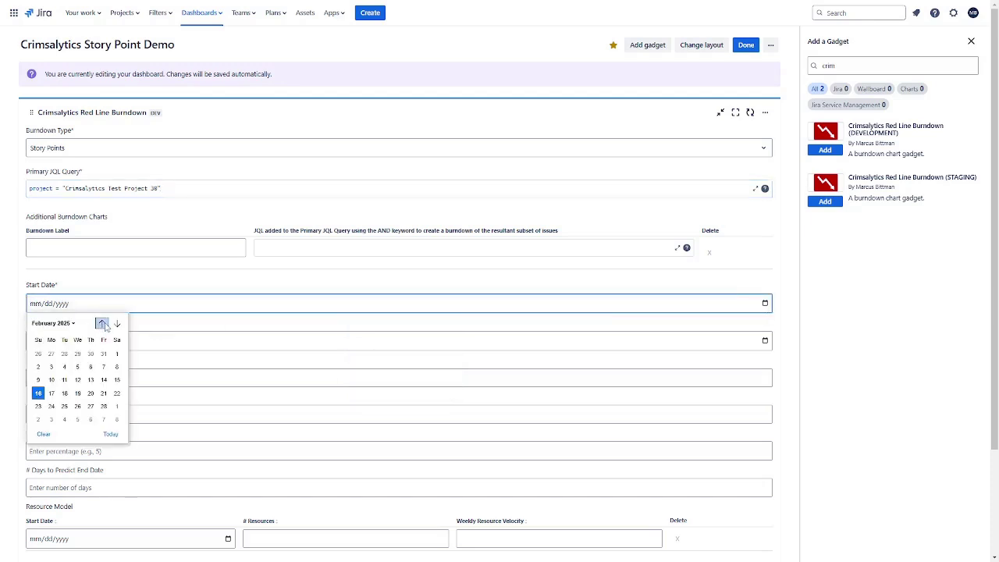
{"action": "left_click", "coordinate": [102, 323]}
{"action": "left_click", "coordinate": [101, 323]}
{"action": "left_click", "coordinate": [102, 323]}
{"action": "left_click", "coordinate": [101, 324]}
{"action": "left_click", "coordinate": [102, 323]}
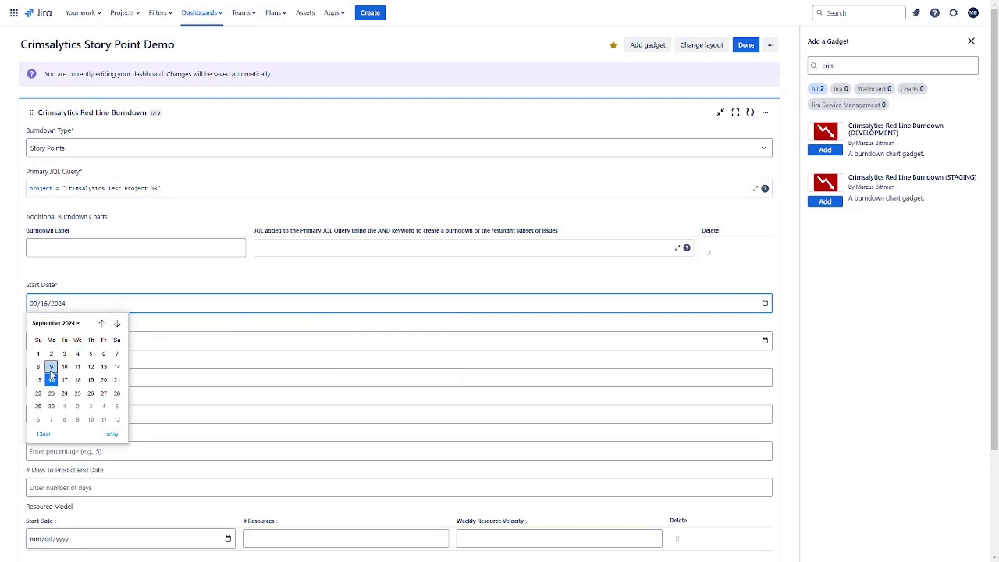
{"action": "left_click", "coordinate": [102, 323]}
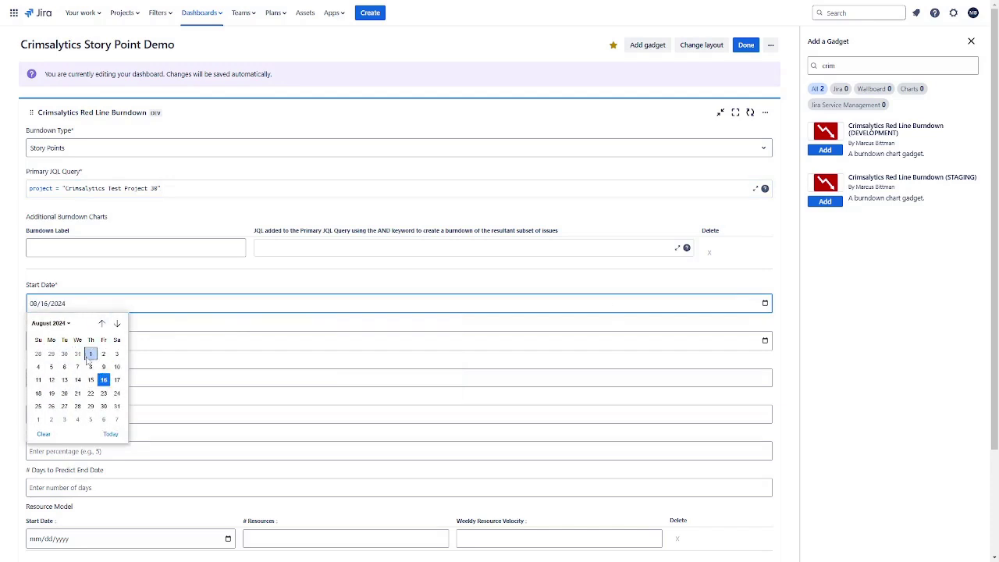
{"action": "left_click", "coordinate": [90, 353]}
Save the gadget configuration and finish editing the dashboard.
{"action": "scroll", "coordinate": [161, 402], "scroll_direction": "down", "scroll_amount": 3}
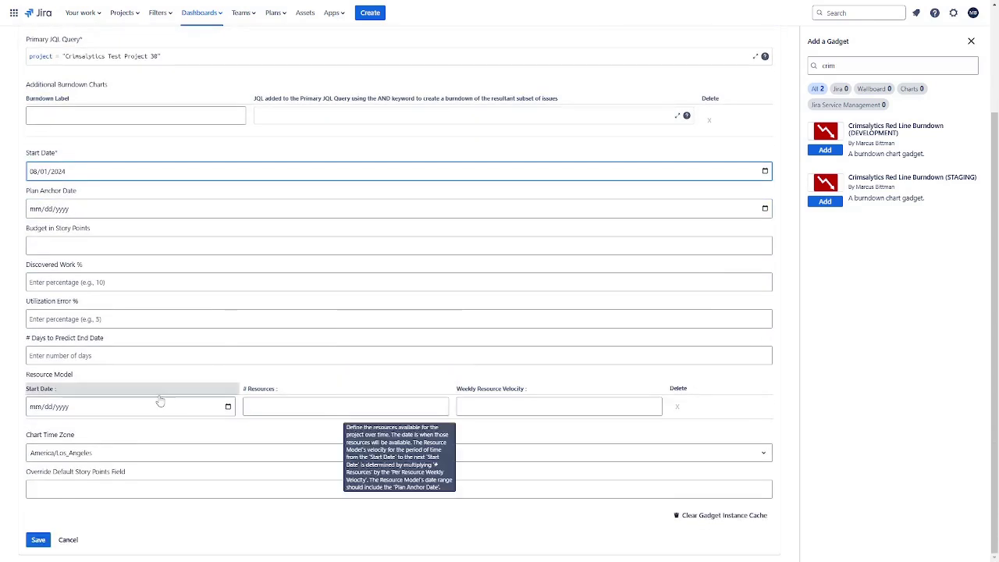
{"action": "left_click", "coordinate": [39, 540]}
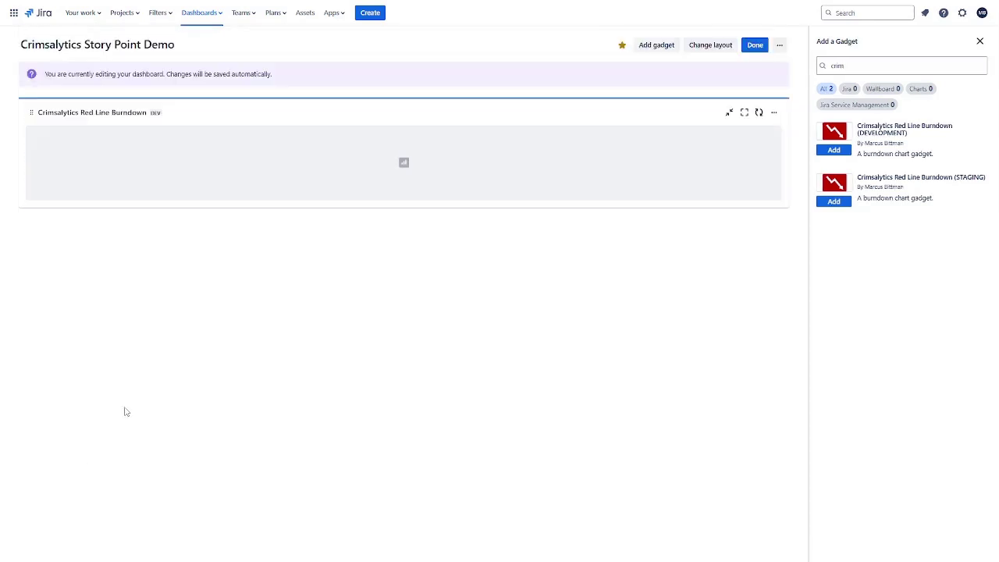
{"action": "left_click", "coordinate": [755, 46]}
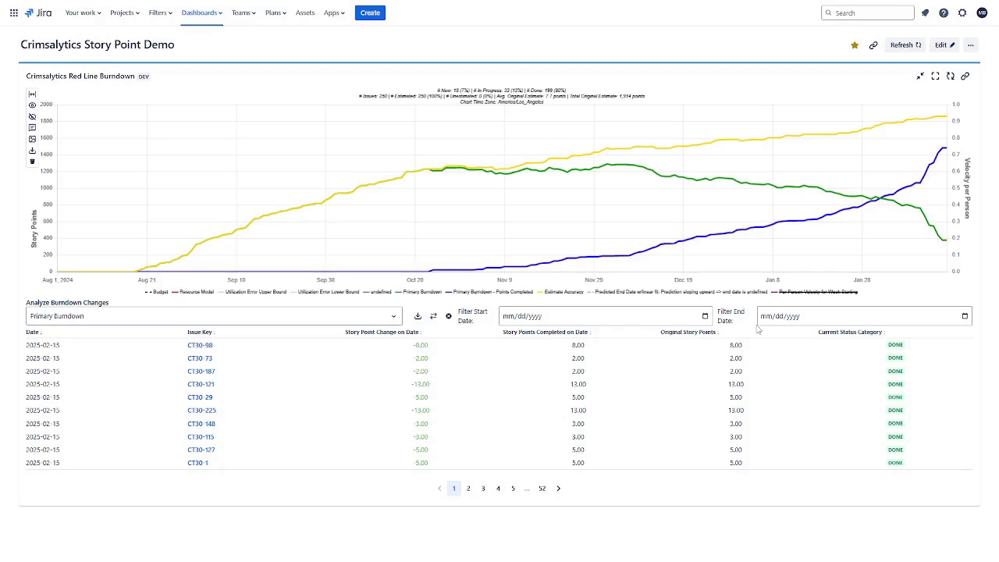
Hide the Estimate Accuracy line in the burndown chart.
{"action": "left_click", "coordinate": [566, 292]}
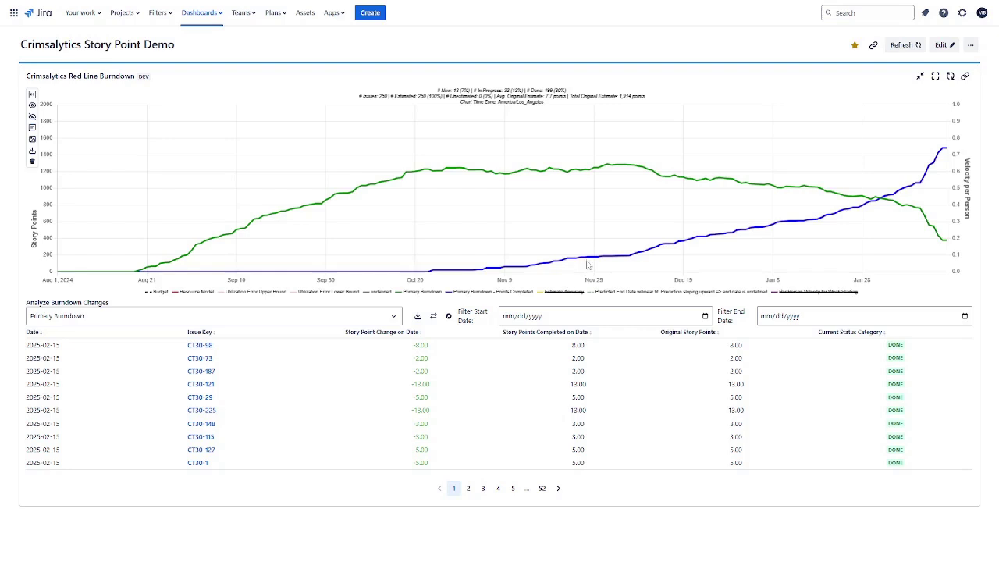
{"action": "mouse_move", "coordinate": [623, 259]}
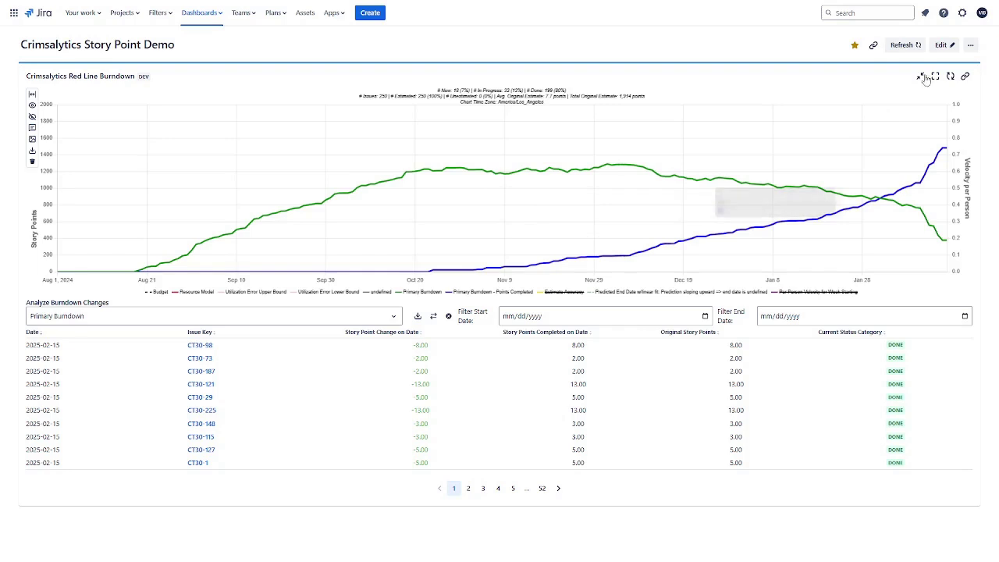
Reopen the burndown gadget's configuration in dashboard edit mode and set the Plan Anchor Date to 11/19/2024.
{"action": "left_click", "coordinate": [940, 47]}
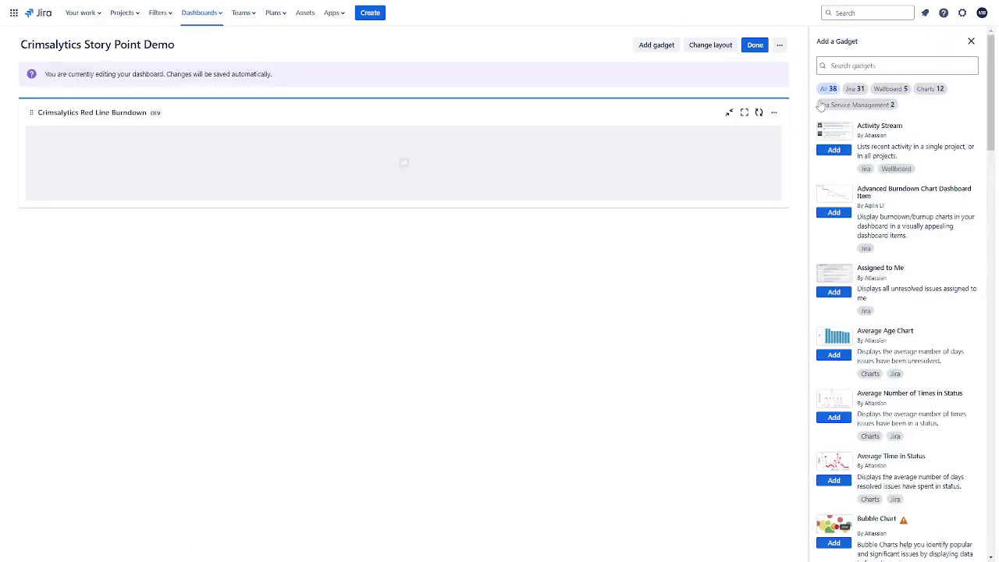
{"action": "left_click", "coordinate": [774, 113]}
{"action": "left_click", "coordinate": [705, 176]}
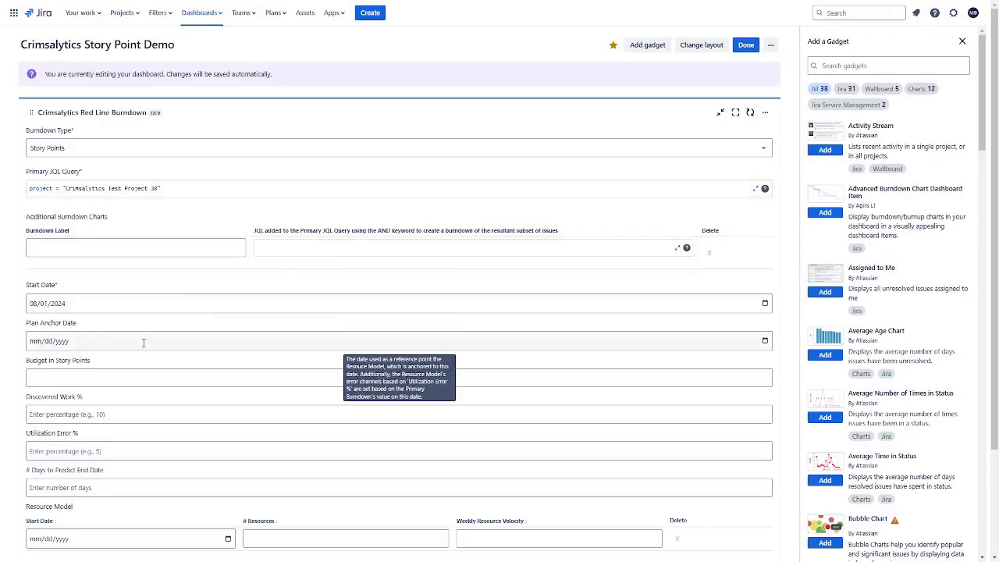
{"action": "left_click", "coordinate": [765, 341]}
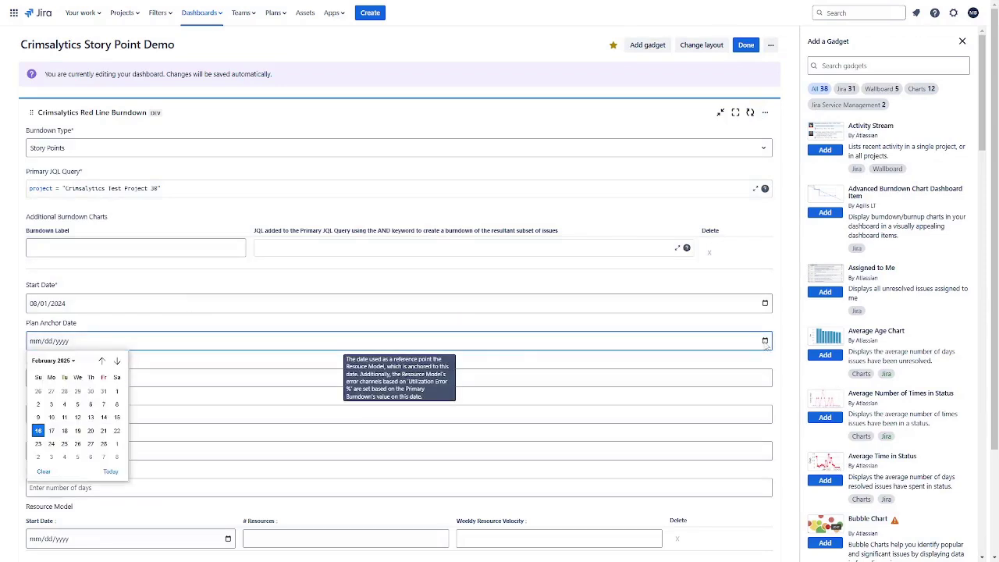
{"action": "left_click", "coordinate": [101, 361]}
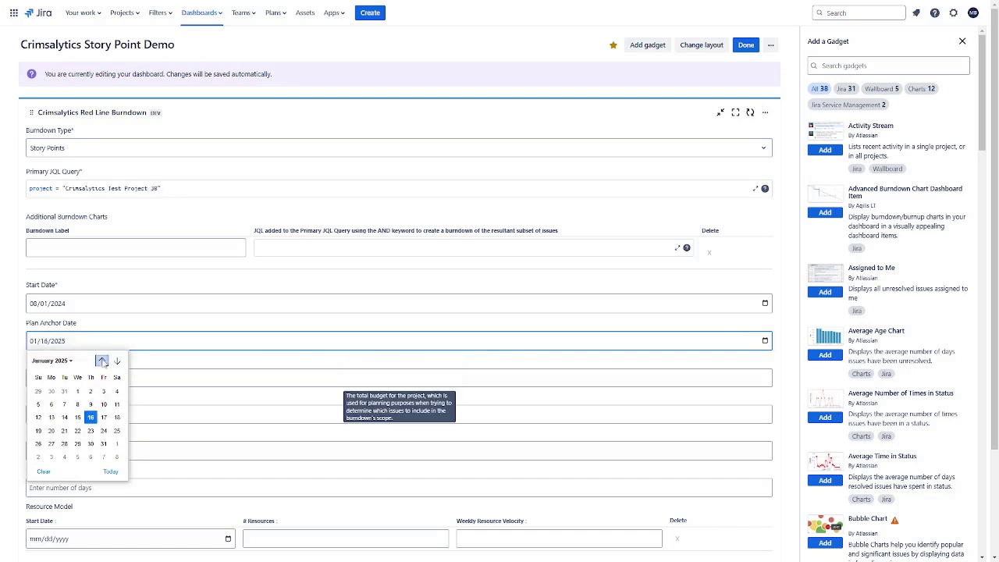
{"action": "left_click", "coordinate": [102, 360]}
{"action": "left_click", "coordinate": [101, 360]}
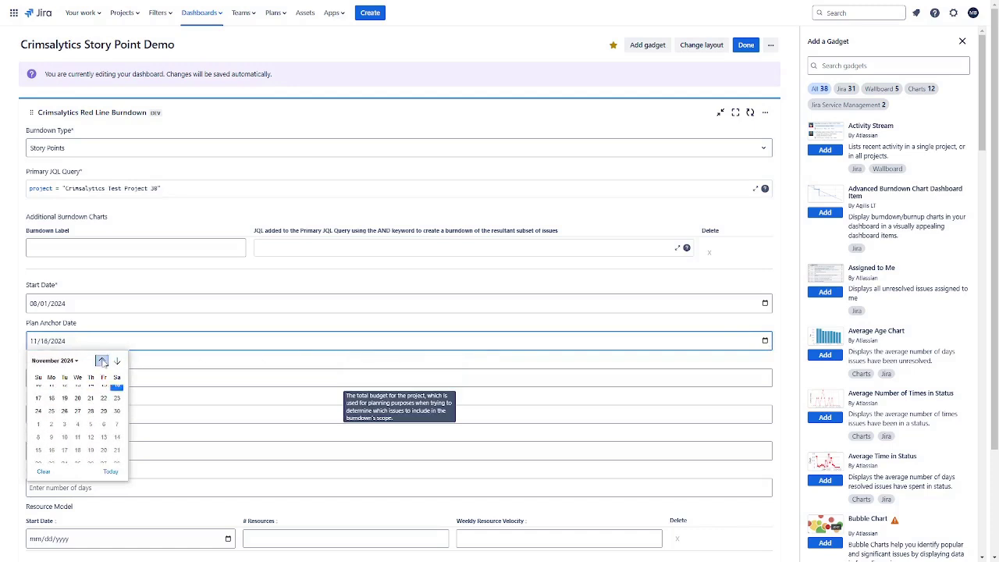
{"action": "left_click", "coordinate": [101, 361]}
{"action": "left_click", "coordinate": [101, 360]}
{"action": "left_click", "coordinate": [117, 361]}
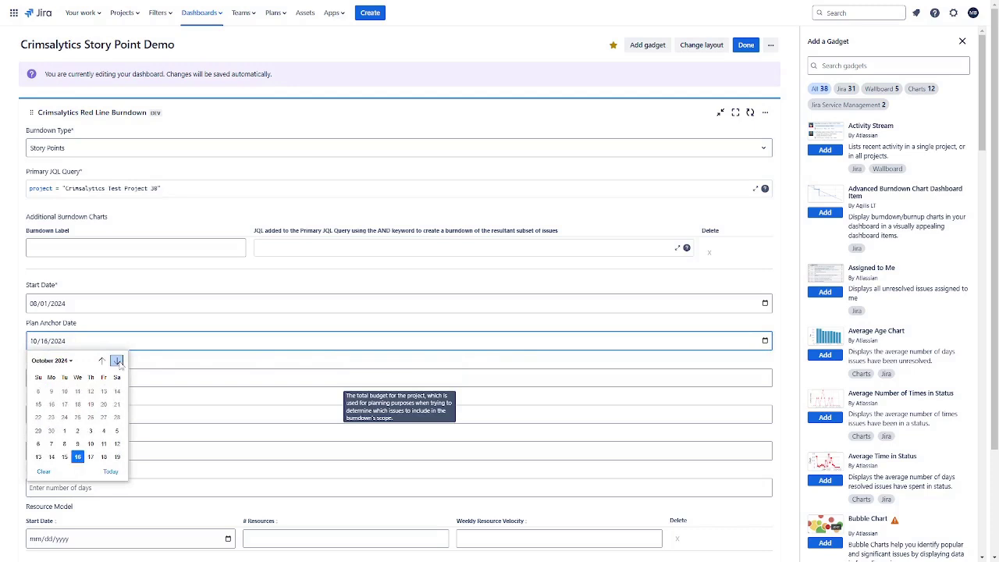
{"action": "left_click", "coordinate": [117, 361]}
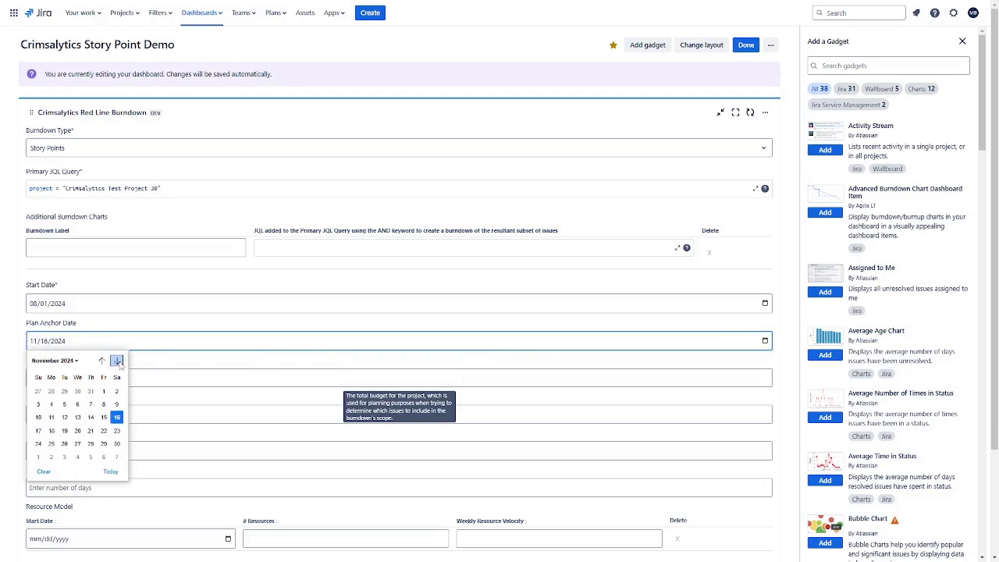
{"action": "left_click", "coordinate": [74, 432]}
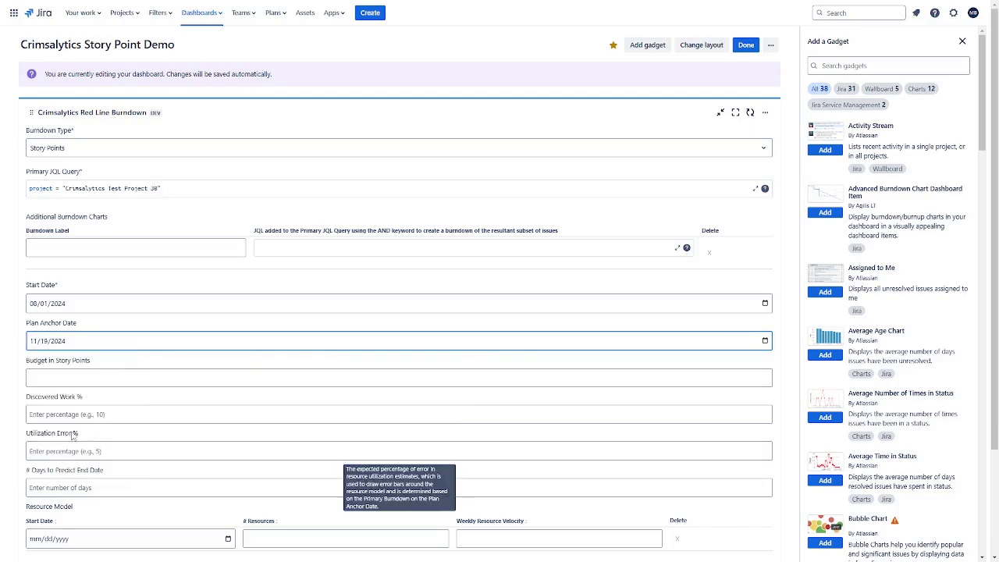
Set the Budget in Story Points to 1600.
{"action": "left_click", "coordinate": [363, 377]}
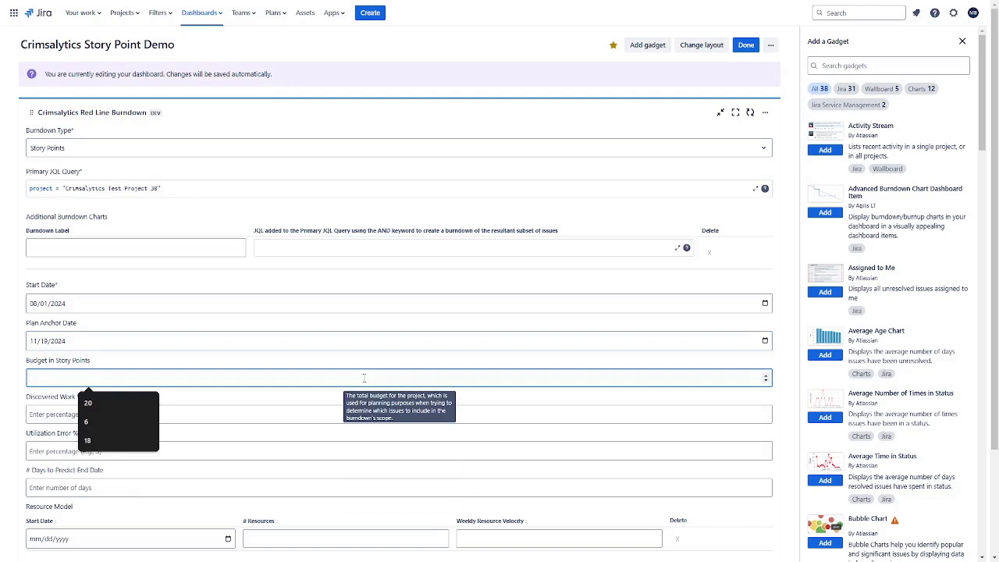
{"action": "type", "text": "1600"}
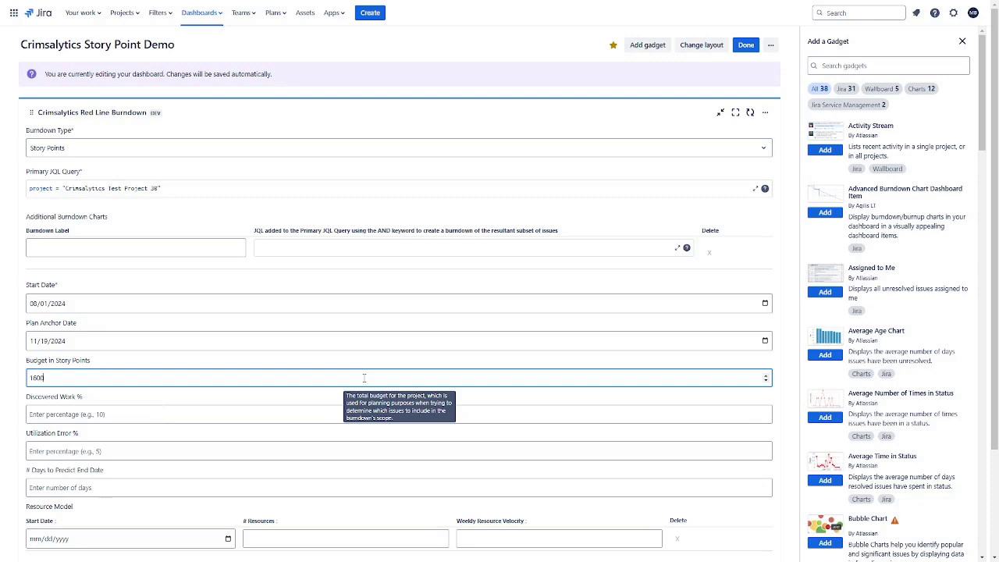
{"action": "left_click", "coordinate": [307, 398]}
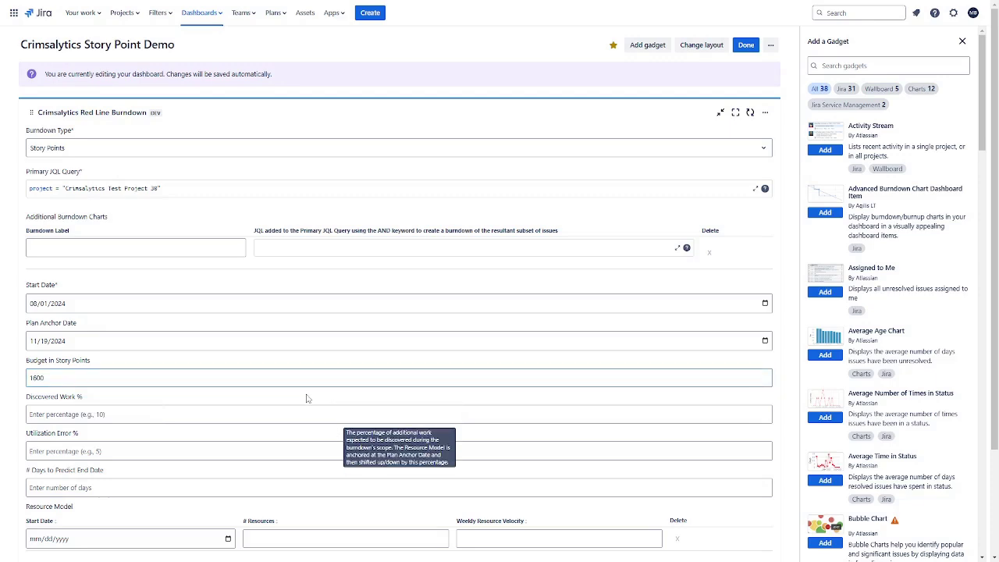
Set Discovered Work % to 10 and Utilization Error % to 20.
{"action": "scroll", "coordinate": [307, 398], "scroll_direction": "down", "scroll_amount": 2}
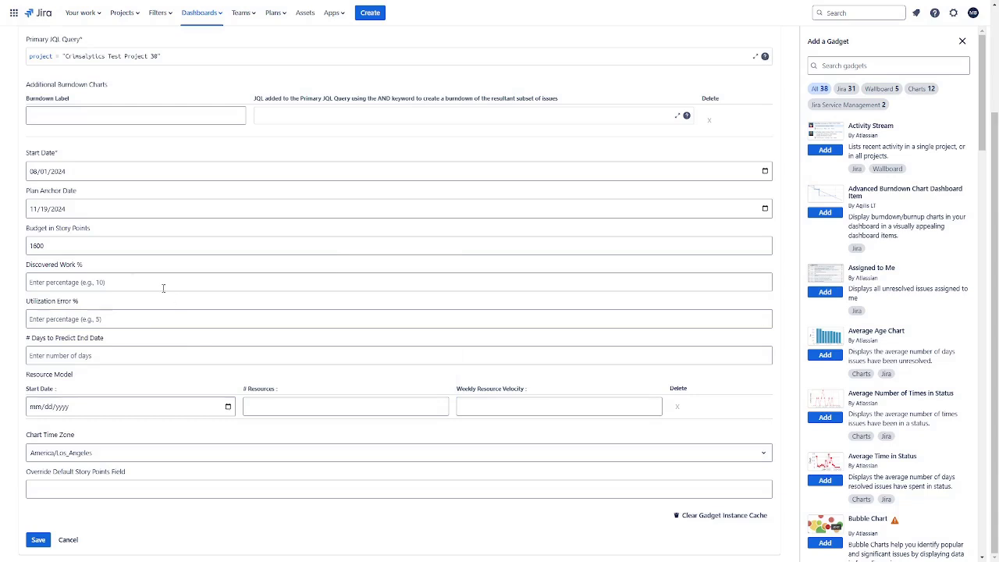
{"action": "left_click", "coordinate": [89, 280]}
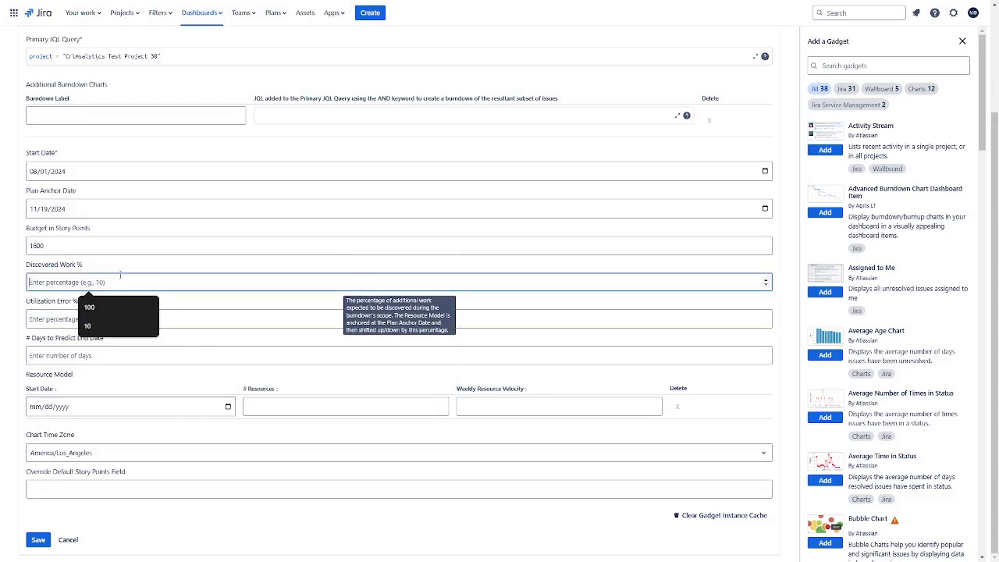
{"action": "type", "text": "10"}
{"action": "left_click", "coordinate": [63, 321]}
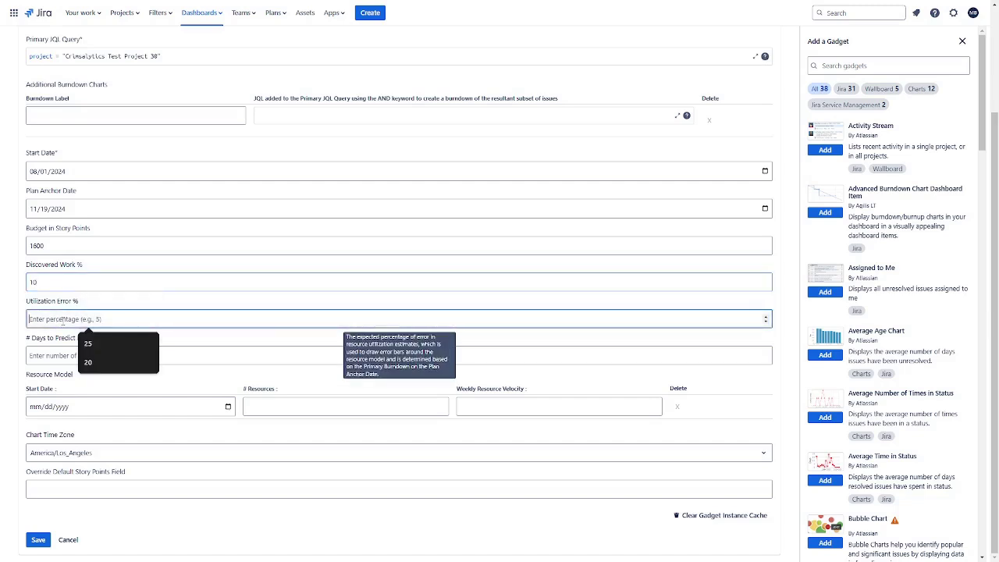
{"action": "type", "text": "20"}
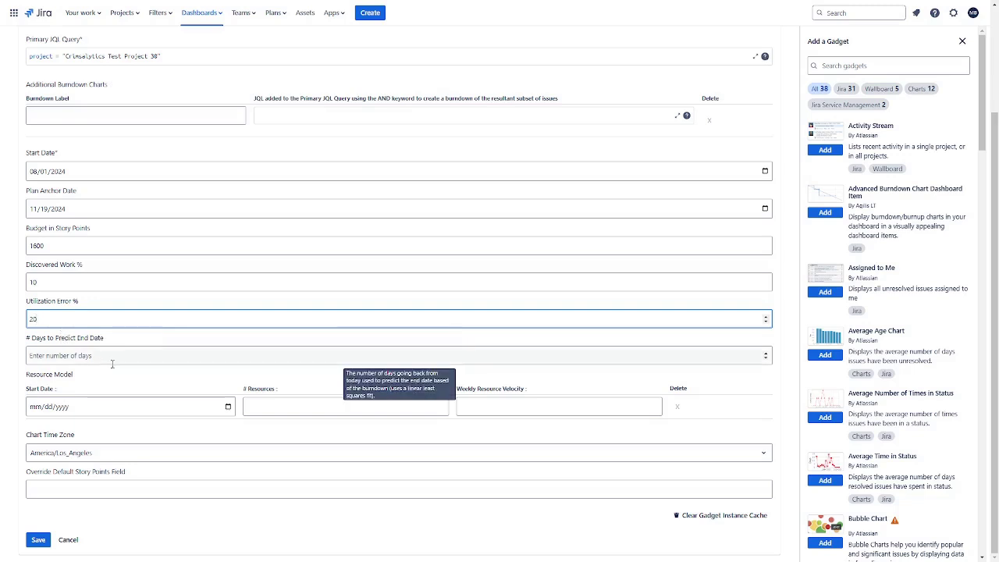
Set the start date of the first Resource Model row to 09/02/2024.
{"action": "left_click", "coordinate": [228, 406]}
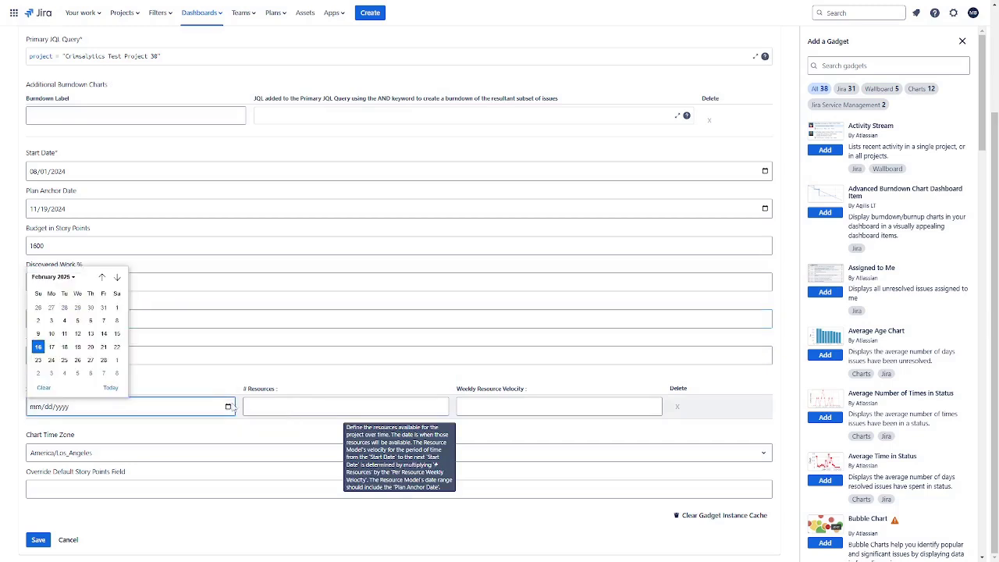
{"action": "left_click", "coordinate": [101, 277]}
{"action": "left_click", "coordinate": [101, 277]}
{"action": "left_click", "coordinate": [102, 277]}
{"action": "left_click", "coordinate": [102, 277]}
{"action": "left_click", "coordinate": [101, 277]}
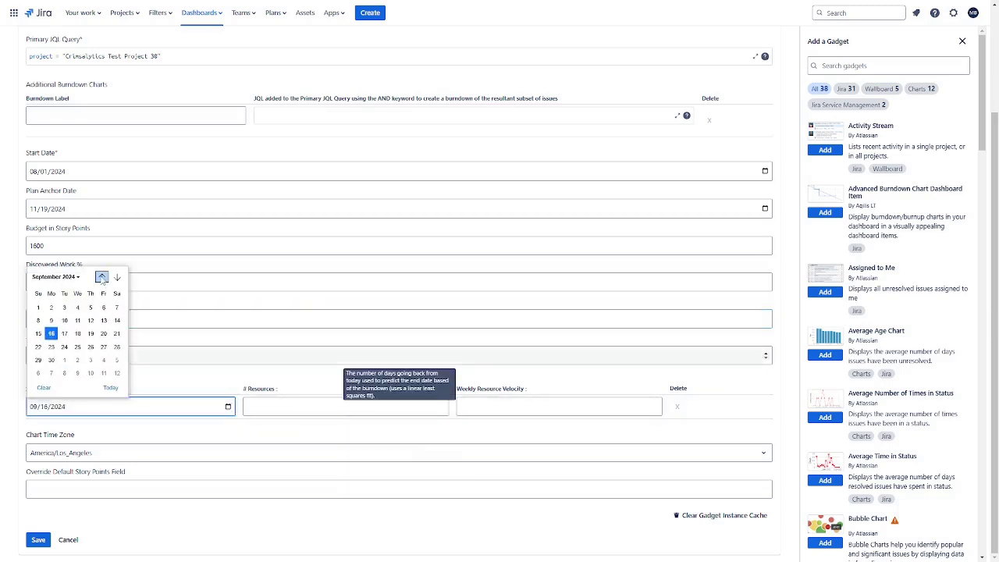
{"action": "left_click", "coordinate": [51, 307]}
Set the first Resource Model row to 10 resources with a Weekly Resource Velocity of 3.
{"action": "left_click", "coordinate": [259, 406]}
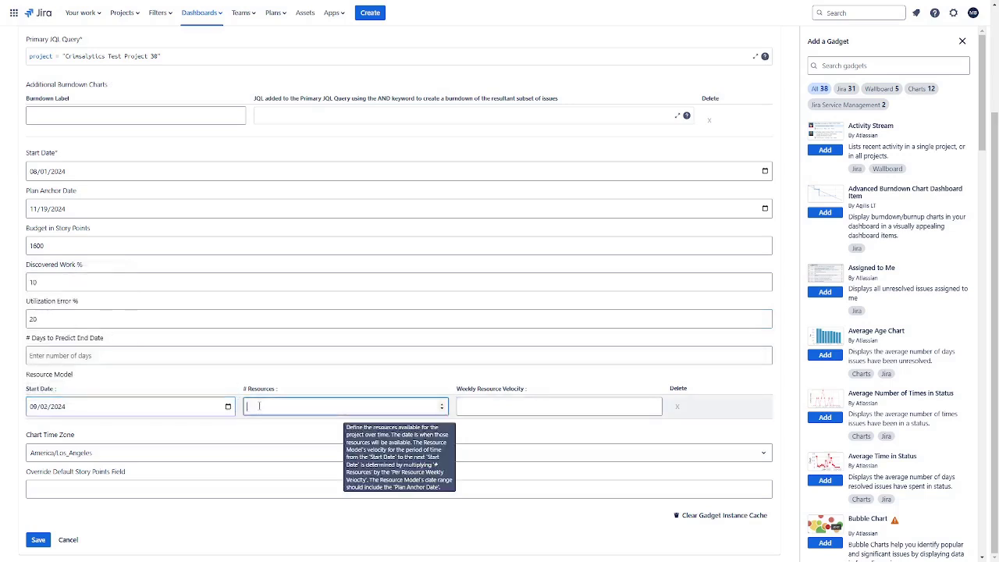
{"action": "type", "text": "10"}
{"action": "key", "text": "Tab"}
{"action": "type", "text": "3"}
{"action": "key", "text": "Tab"}
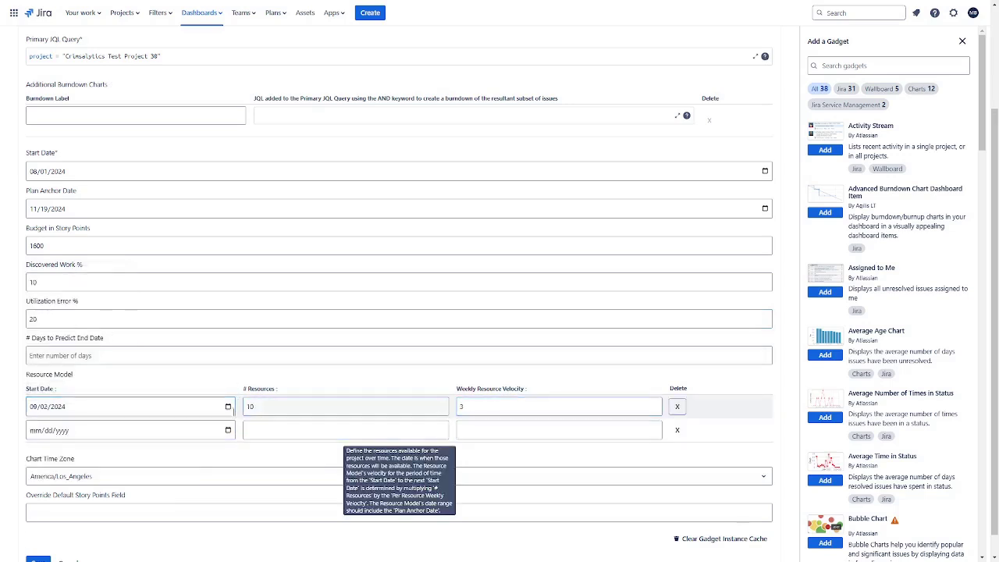
Fill in the second Resource Model row with start date 12/23/2024, 5 resources and a Weekly Resource Velocity of 2.5.
{"action": "left_click", "coordinate": [228, 430]}
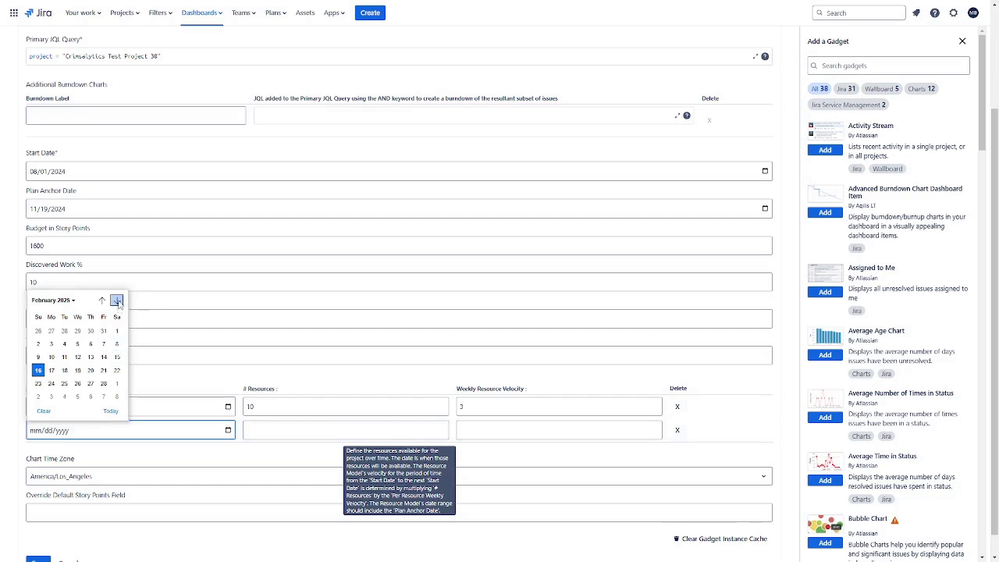
{"action": "left_click", "coordinate": [102, 300]}
{"action": "left_click", "coordinate": [102, 300]}
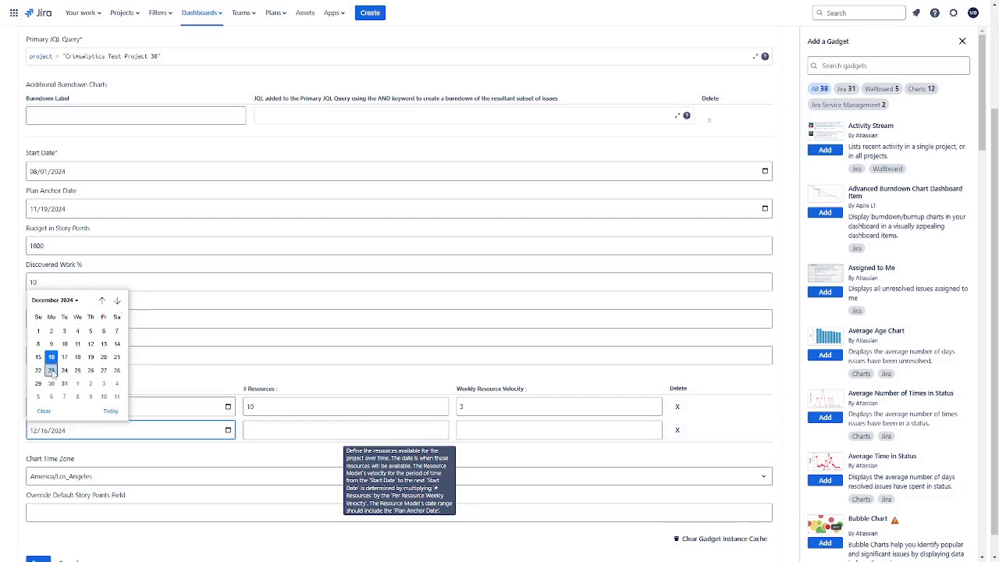
{"action": "left_click", "coordinate": [52, 370]}
{"action": "left_click", "coordinate": [272, 431]}
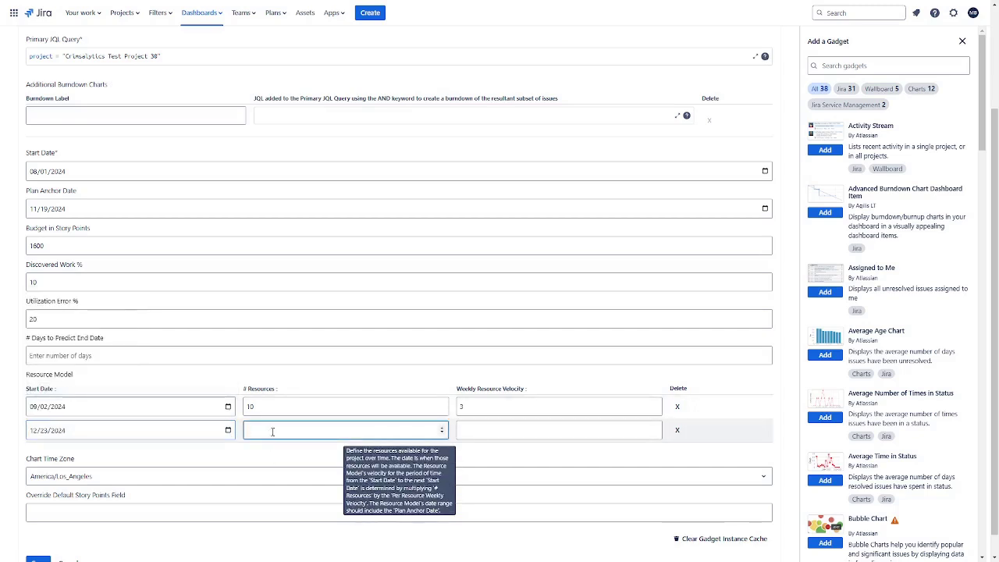
{"action": "type", "text": "5"}
{"action": "key", "text": "Tab"}
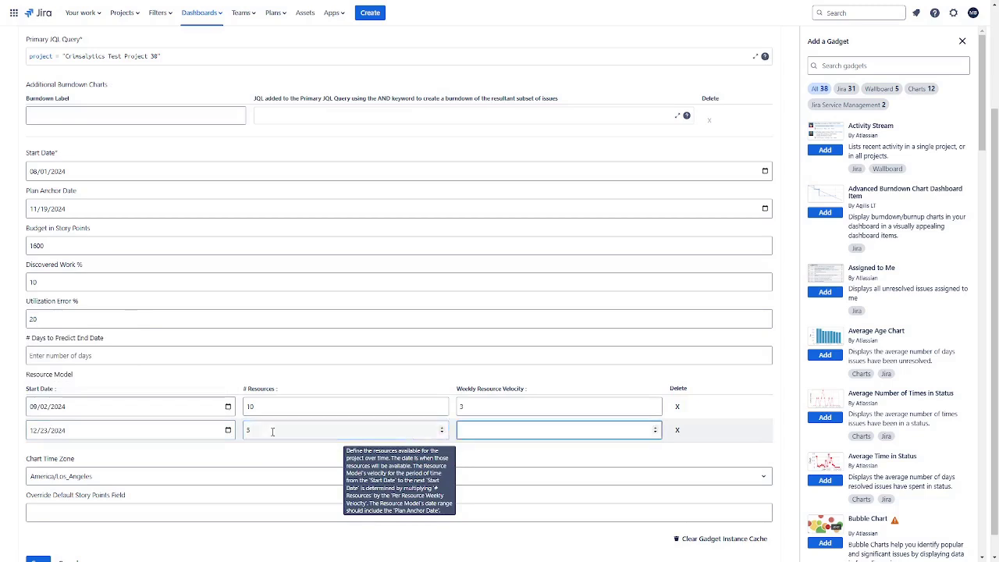
{"action": "type", "text": "2.5"}
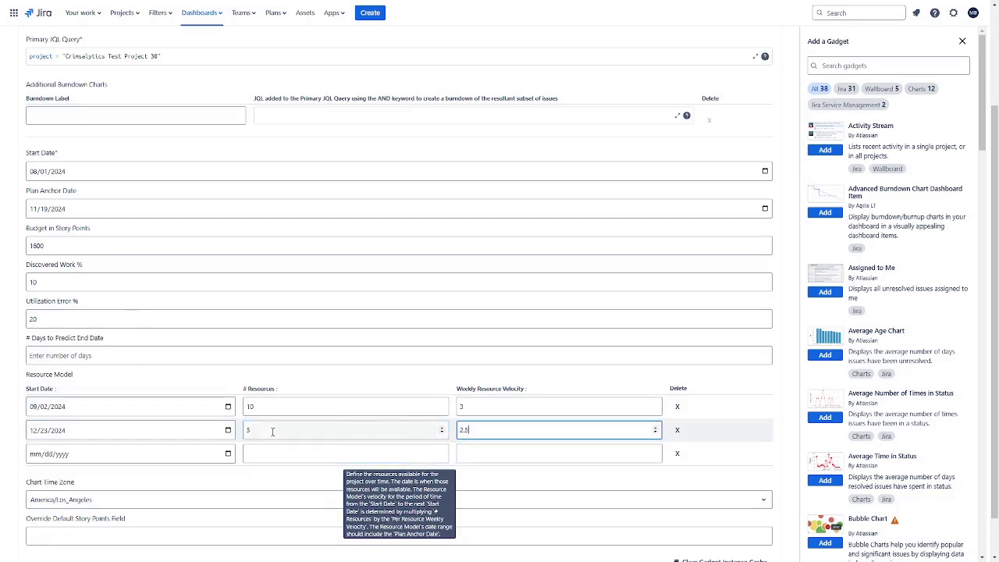
Fill in the third Resource Model row with start date 01/06/2025, 9 resources and weekly velocity 3.5, and save the gadget configuration.
{"action": "left_click", "coordinate": [229, 455]}
{"action": "left_click", "coordinate": [101, 324]}
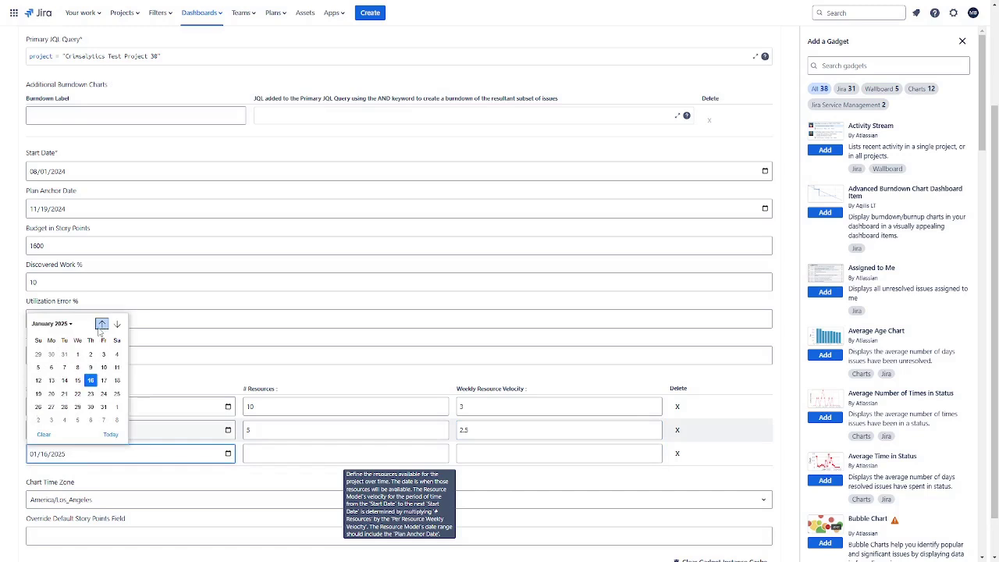
{"action": "left_click", "coordinate": [52, 367]}
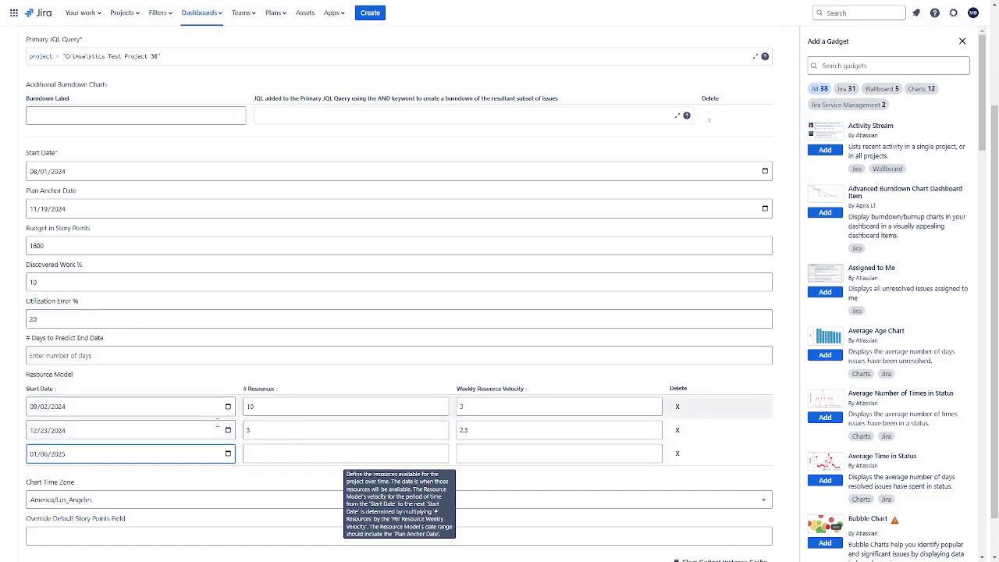
{"action": "left_click", "coordinate": [255, 455]}
{"action": "type", "text": "9"}
{"action": "key", "text": "Tab"}
{"action": "type", "text": "3.5"}
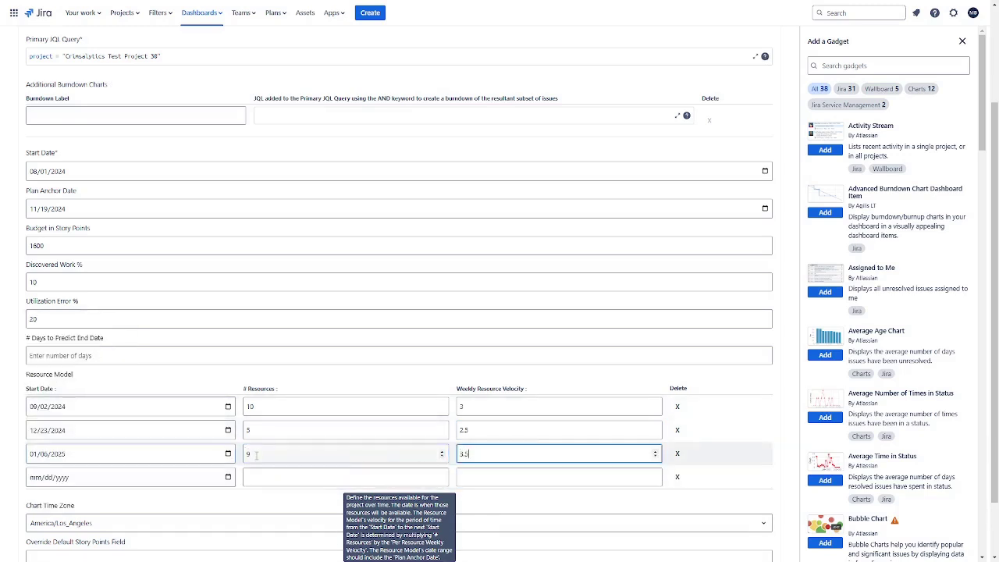
{"action": "scroll", "coordinate": [257, 456], "scroll_direction": "down", "scroll_amount": 2}
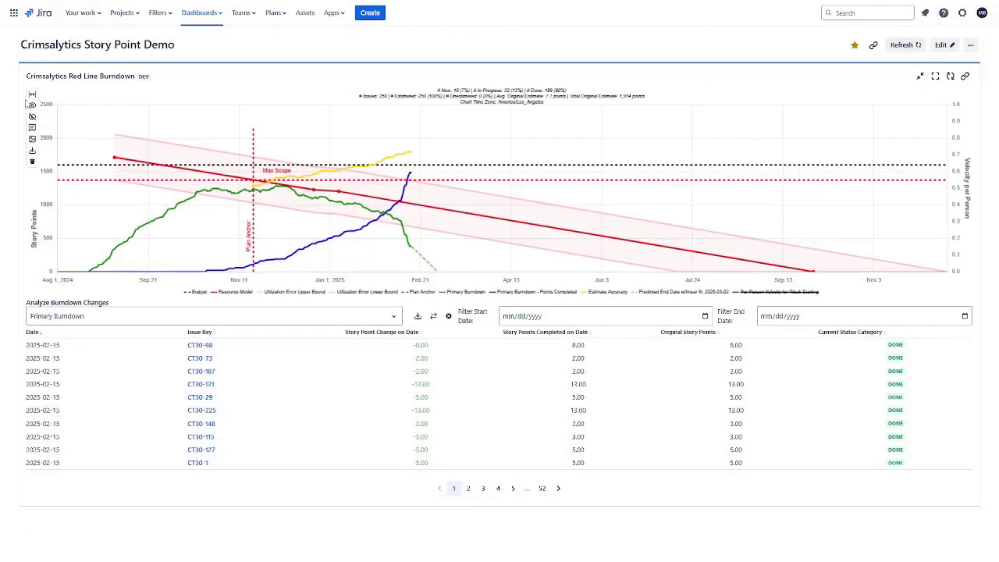
Examine the plan anchor and the resource model's end points on the burndown chart, and show the Per Person Velocity for Week Starting series.
{"action": "mouse_move", "coordinate": [59, 167]}
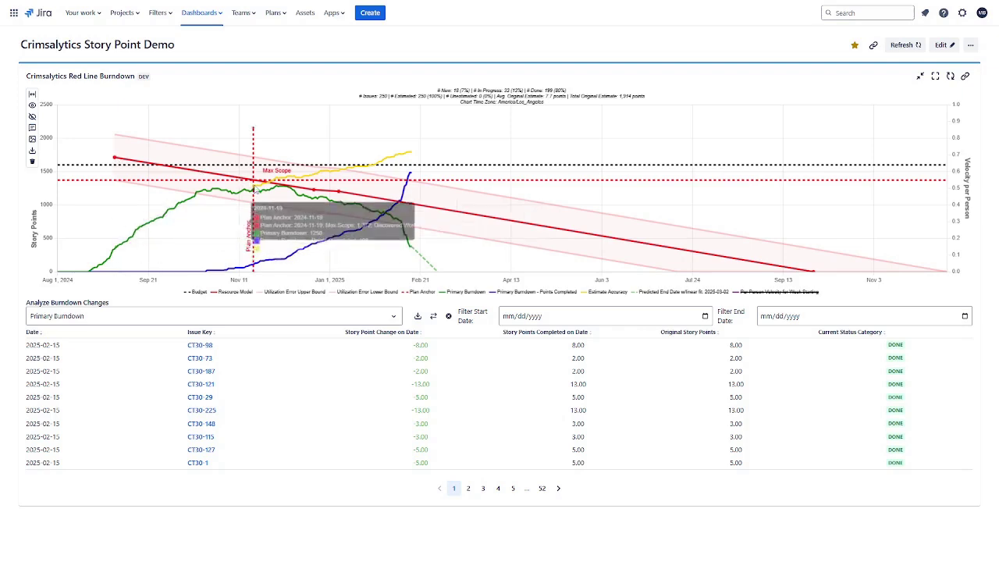
{"action": "mouse_move", "coordinate": [255, 189]}
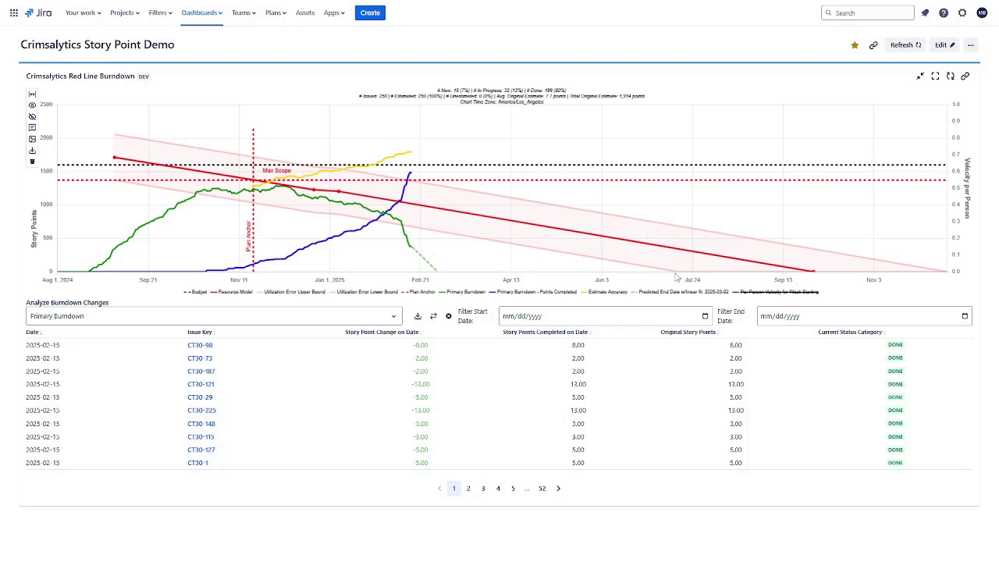
{"action": "mouse_move", "coordinate": [680, 275]}
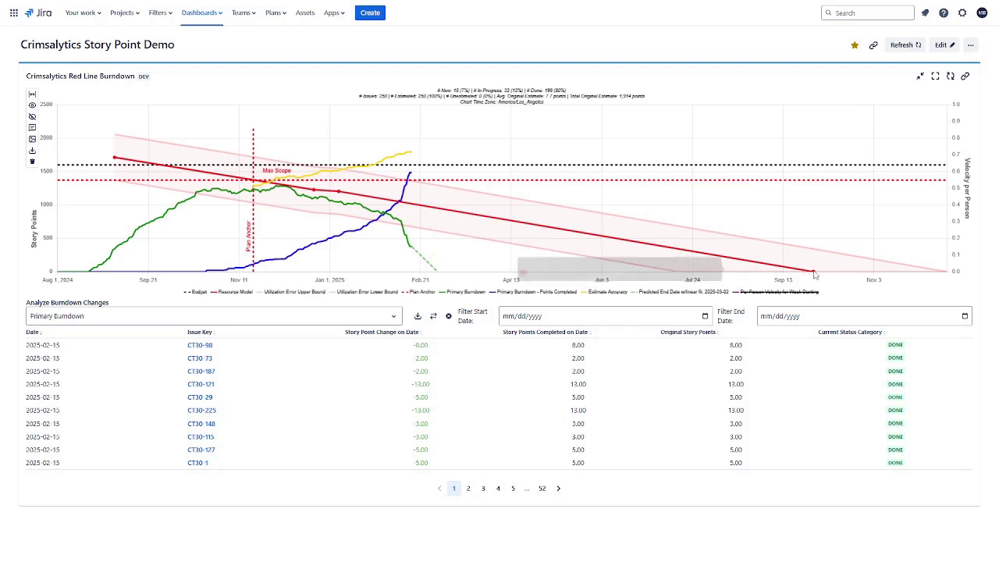
{"action": "mouse_move", "coordinate": [814, 272]}
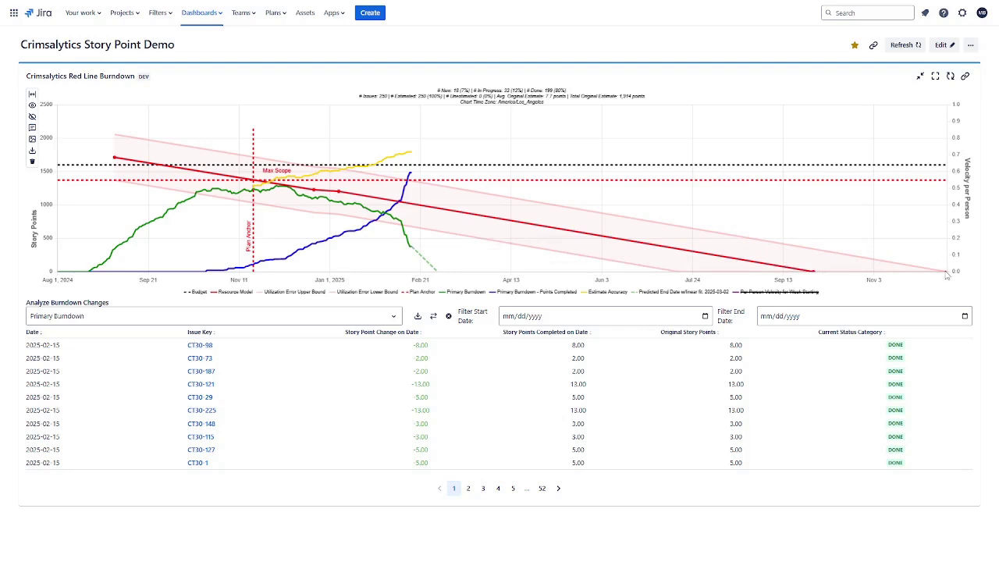
{"action": "mouse_move", "coordinate": [948, 277]}
{"action": "left_click", "coordinate": [759, 293]}
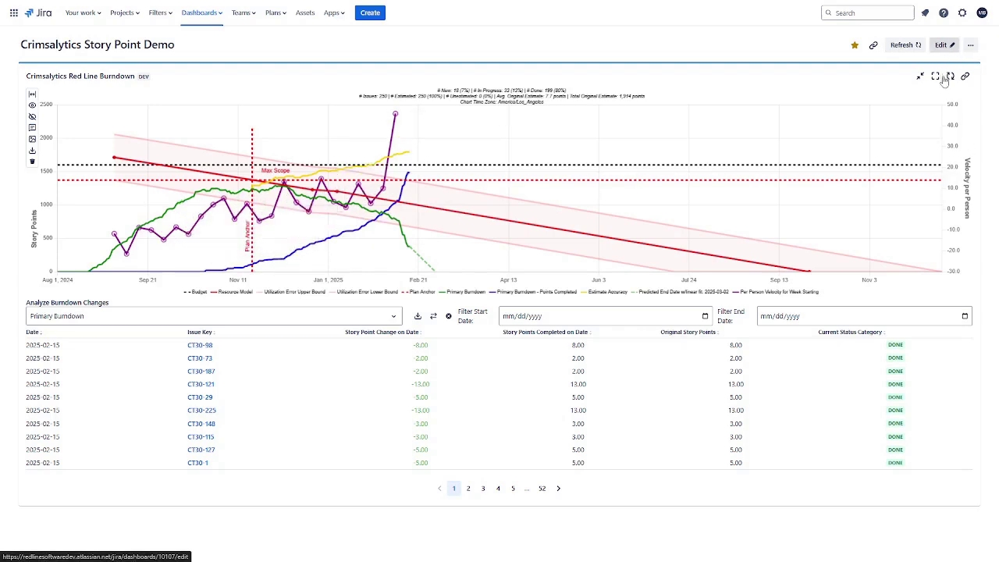
Reopen the burndown gadget's configuration, review the # Days to Predict End Date setting and leave without saving.
{"action": "left_click", "coordinate": [945, 45]}
{"action": "left_click", "coordinate": [775, 113]}
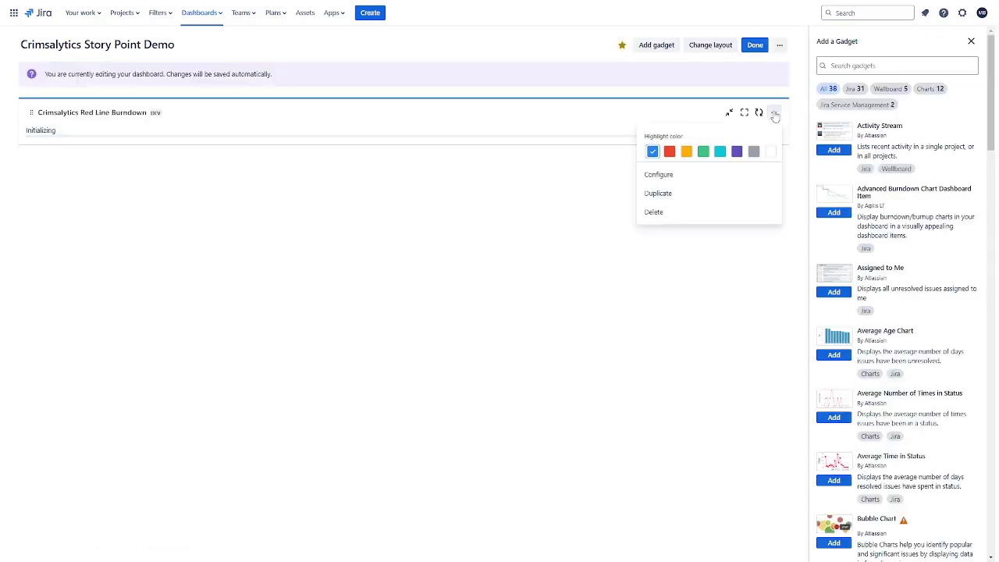
{"action": "left_click", "coordinate": [681, 174]}
{"action": "scroll", "coordinate": [245, 276], "scroll_direction": "down", "scroll_amount": 3}
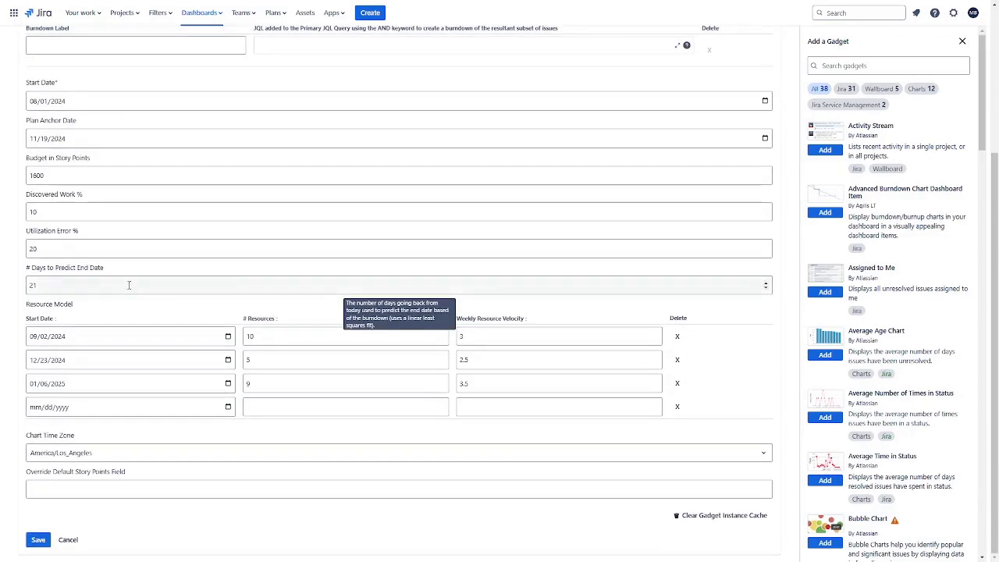
{"action": "left_click", "coordinate": [75, 286]}
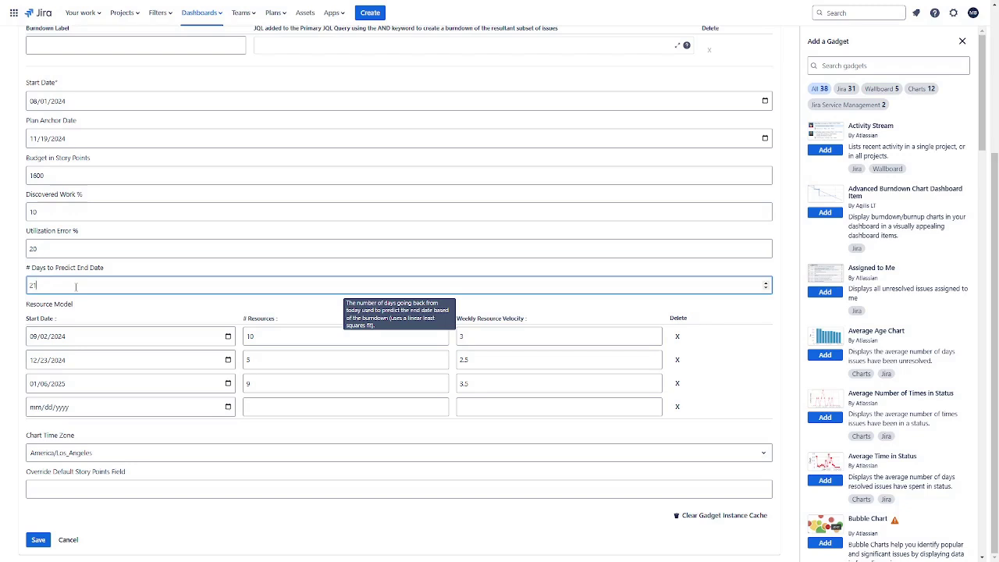
{"action": "left_click", "coordinate": [68, 539]}
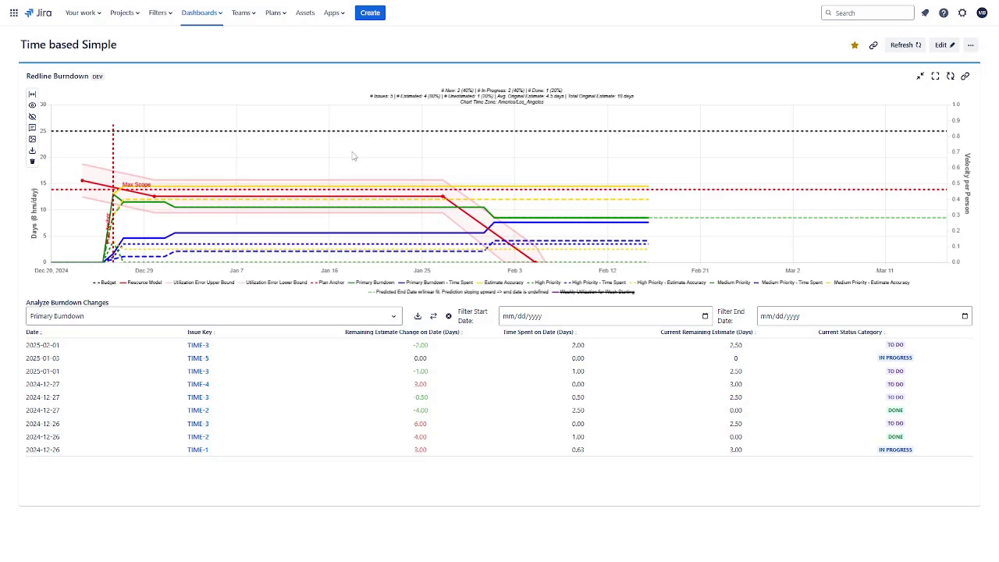
Review the Redline Burndown gadget's additional burndown charts and Resource Model configuration on the Time based Simple dashboard, and leave without saving.
{"action": "mouse_move", "coordinate": [157, 199]}
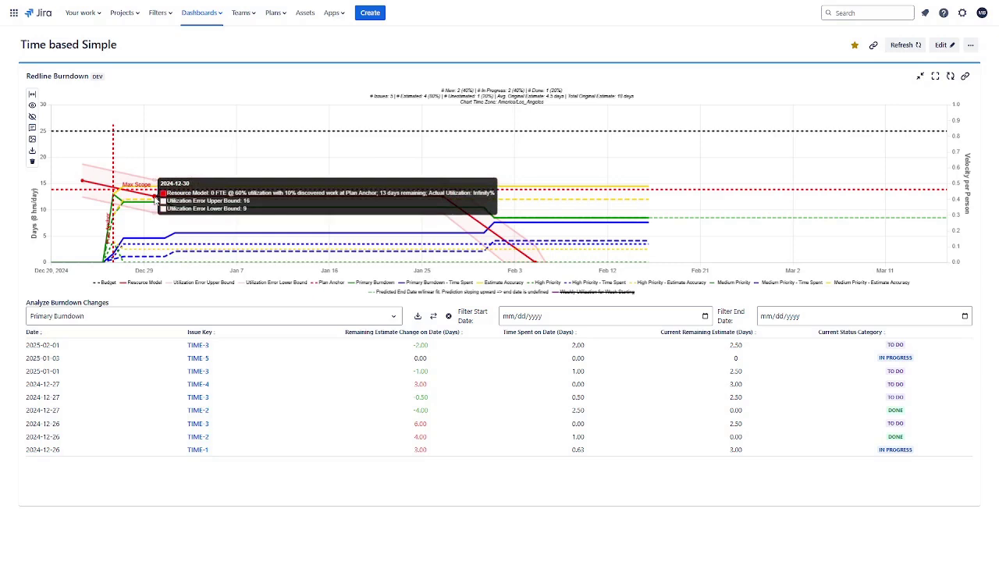
{"action": "mouse_move", "coordinate": [443, 199]}
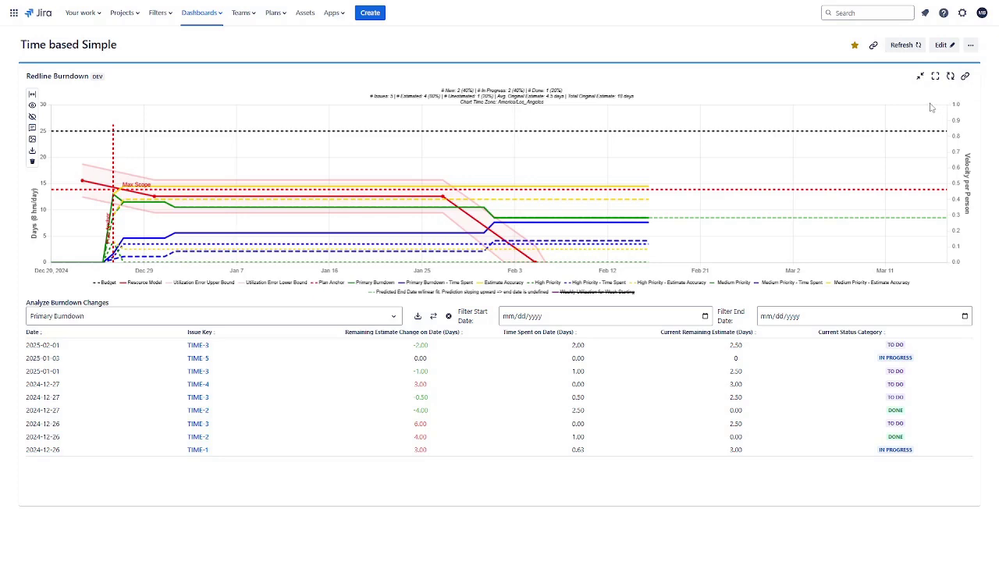
{"action": "left_click", "coordinate": [942, 45]}
{"action": "left_click", "coordinate": [773, 113]}
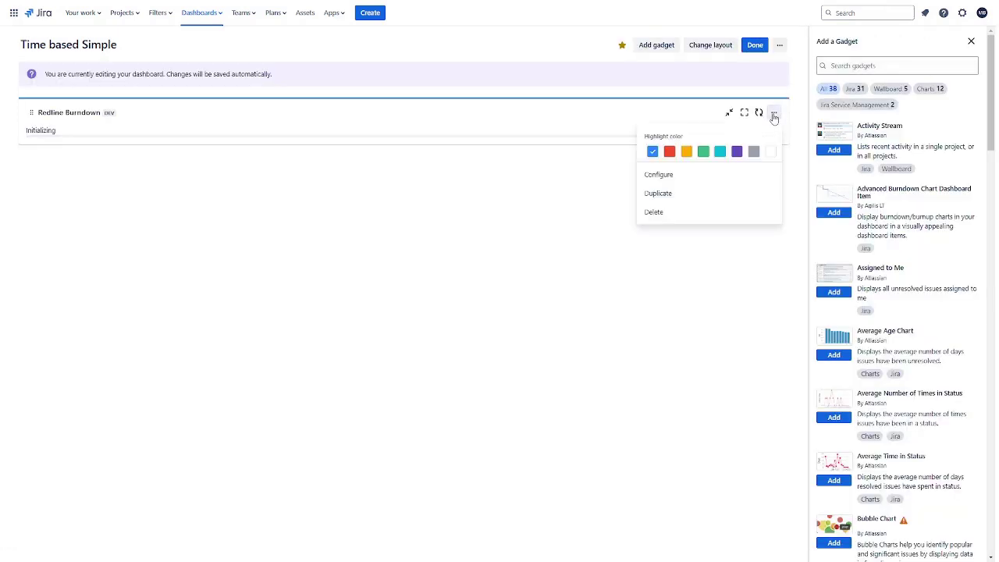
{"action": "left_click", "coordinate": [690, 177]}
{"action": "scroll", "coordinate": [424, 317], "scroll_direction": "down", "scroll_amount": 1}
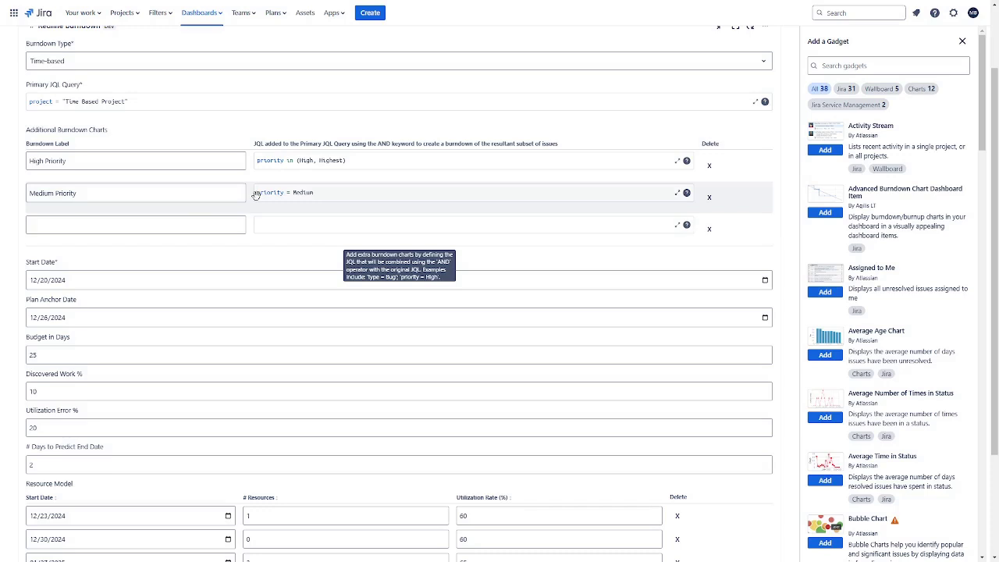
{"action": "scroll", "coordinate": [255, 194], "scroll_direction": "down", "scroll_amount": 2}
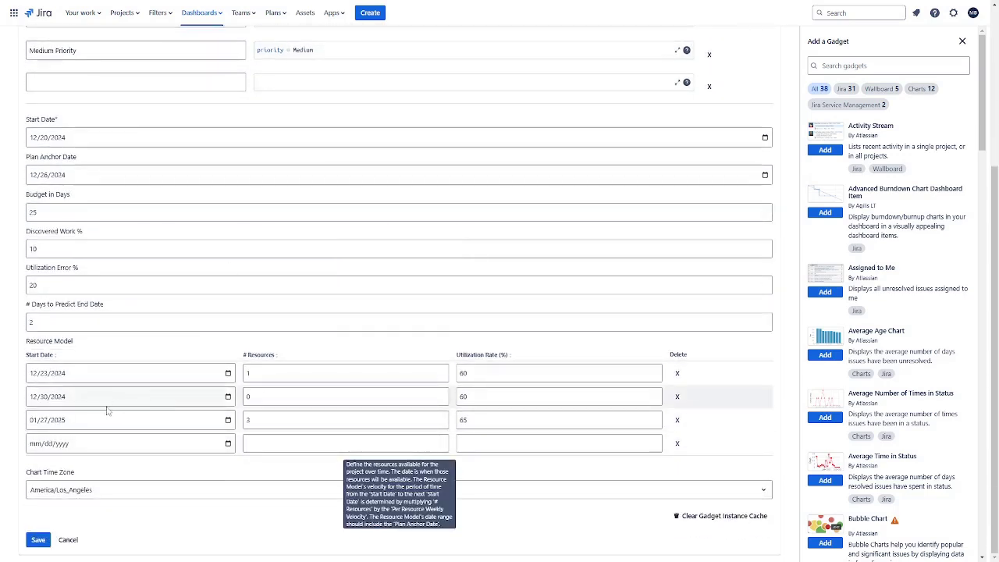
{"action": "left_click", "coordinate": [67, 540]}
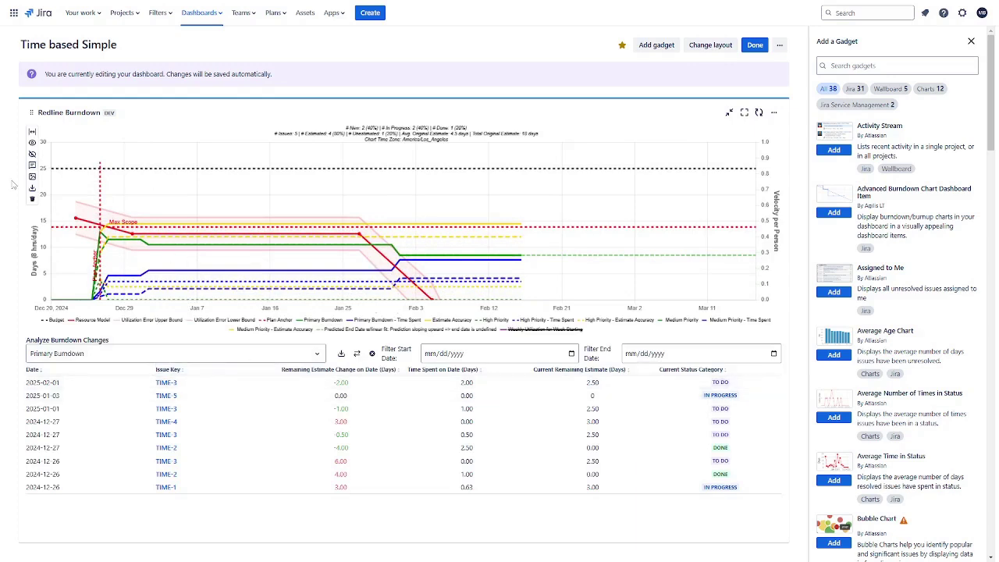
Hide all chart series, and show only Budget, Resource Model, both Utilization Error bounds and Plan Anchor.
{"action": "left_click", "coordinate": [32, 154]}
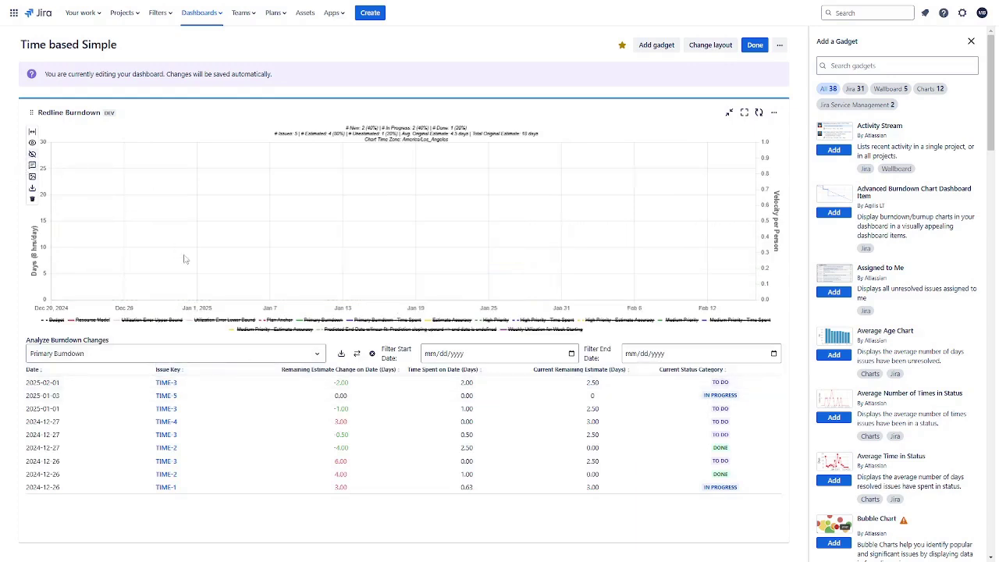
{"action": "left_click", "coordinate": [107, 322]}
{"action": "left_click", "coordinate": [54, 321]}
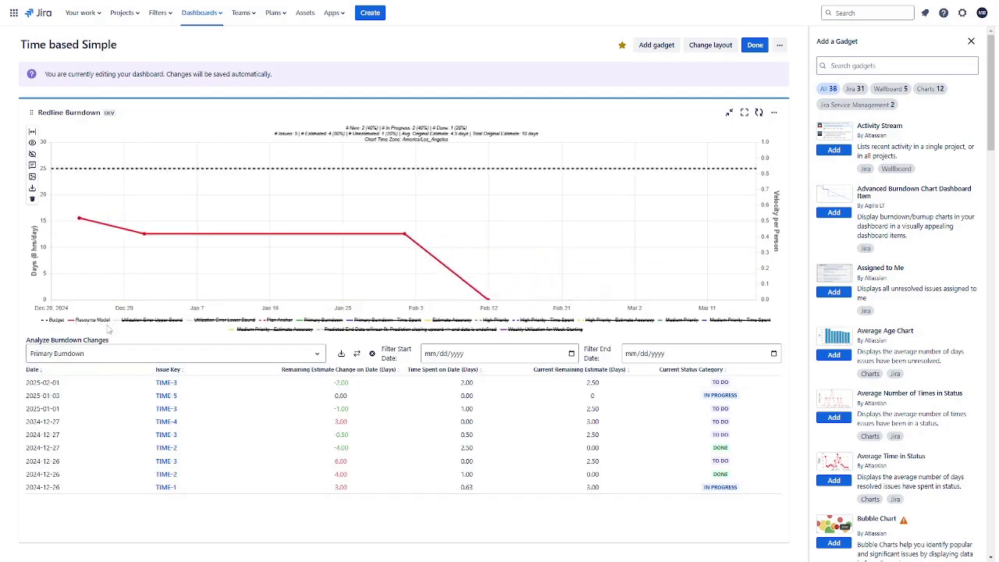
{"action": "left_click", "coordinate": [152, 320]}
{"action": "left_click", "coordinate": [224, 320]}
{"action": "left_click", "coordinate": [281, 320]}
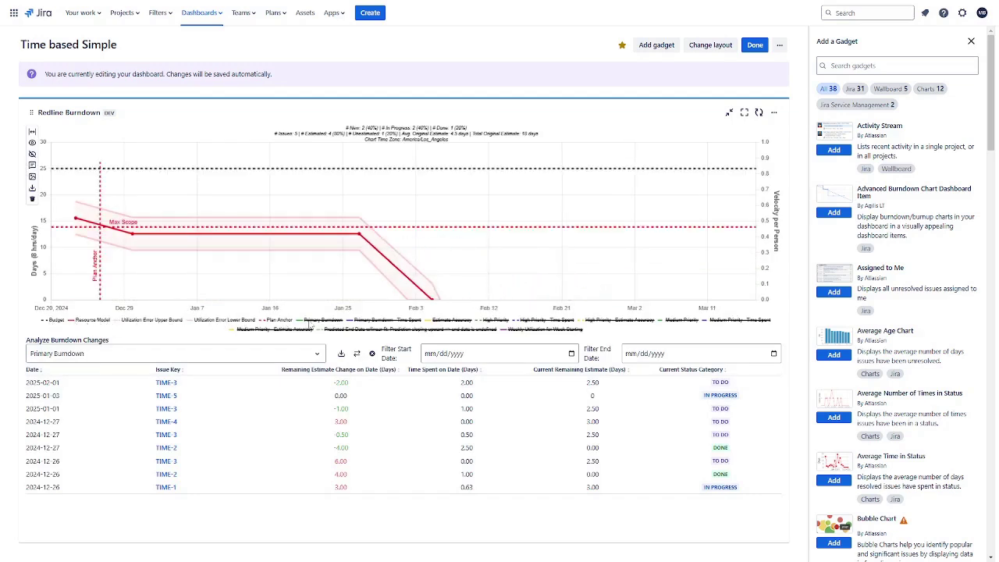
Show the Primary Burndown, Primary Burndown - Time Spent and Estimate Accuracy series on the chart.
{"action": "left_click", "coordinate": [322, 321]}
{"action": "left_click", "coordinate": [406, 321]}
{"action": "left_click", "coordinate": [441, 321]}
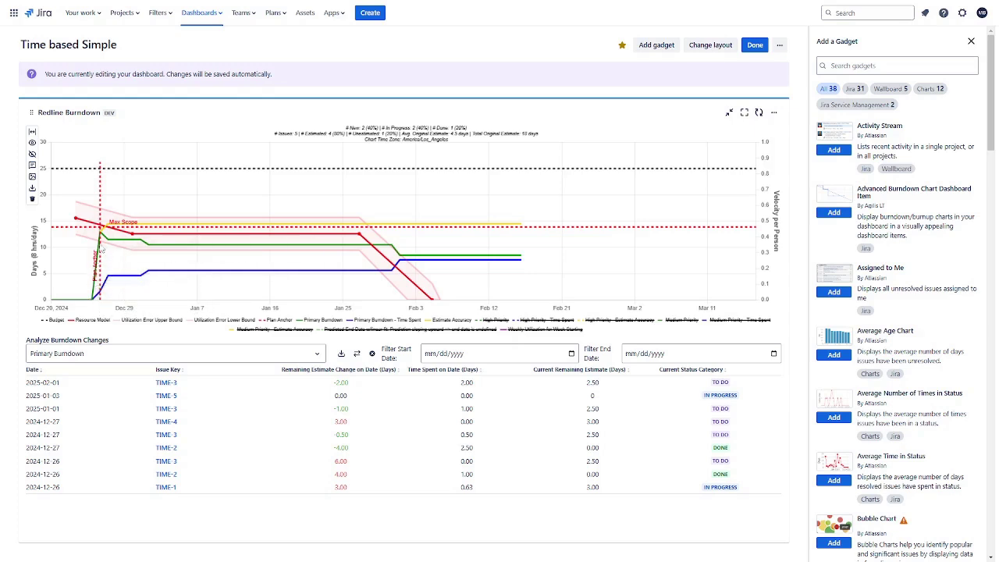
Zoom the burndown chart in on the days around the plan anchor, about December 23 to 27, 2024.
{"action": "mouse_move", "coordinate": [100, 231]}
{"action": "mouse_move", "coordinate": [93, 303]}
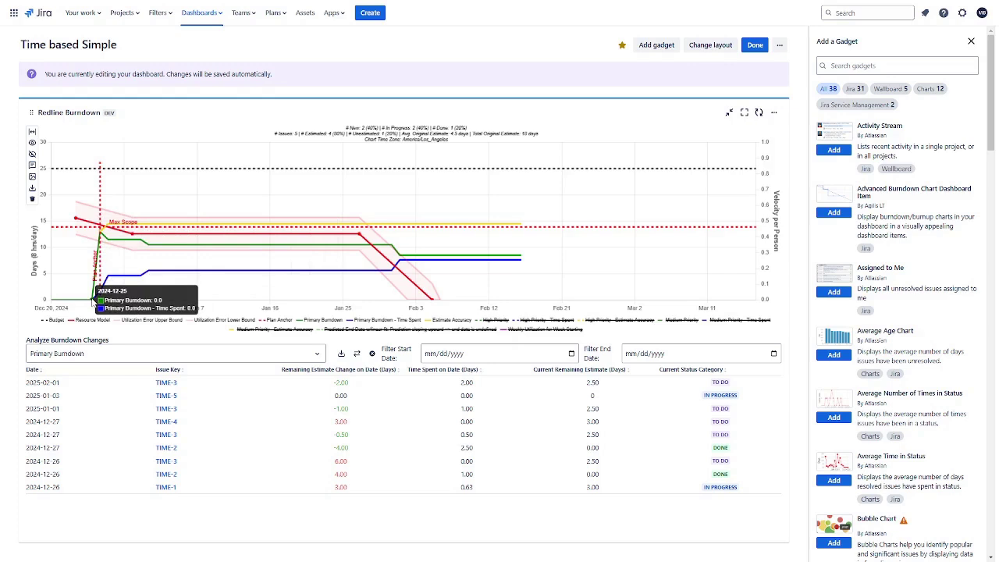
{"action": "mouse_move", "coordinate": [81, 287]}
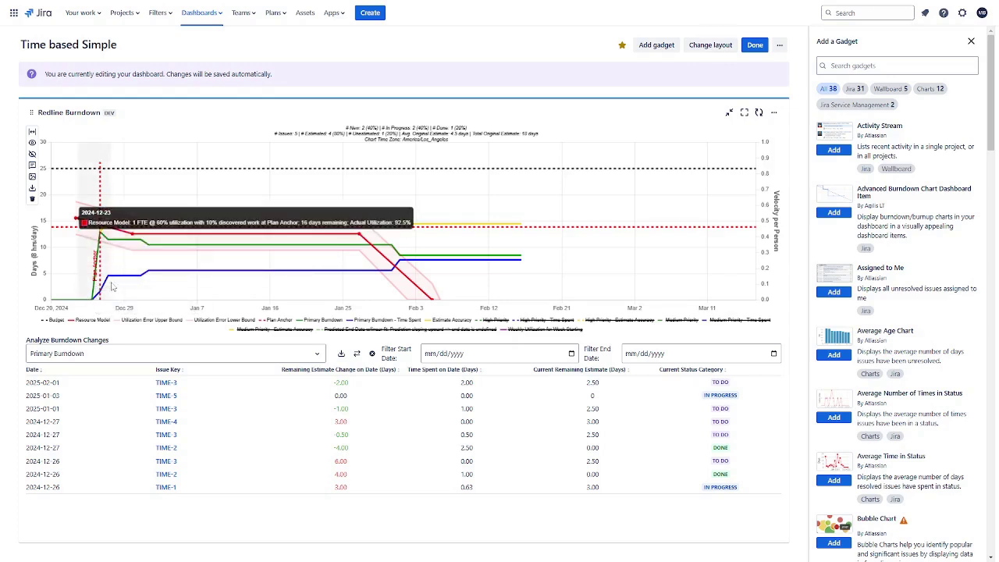
{"action": "left_click_drag", "start_coordinate": [113, 288], "coordinate": [114, 288]}
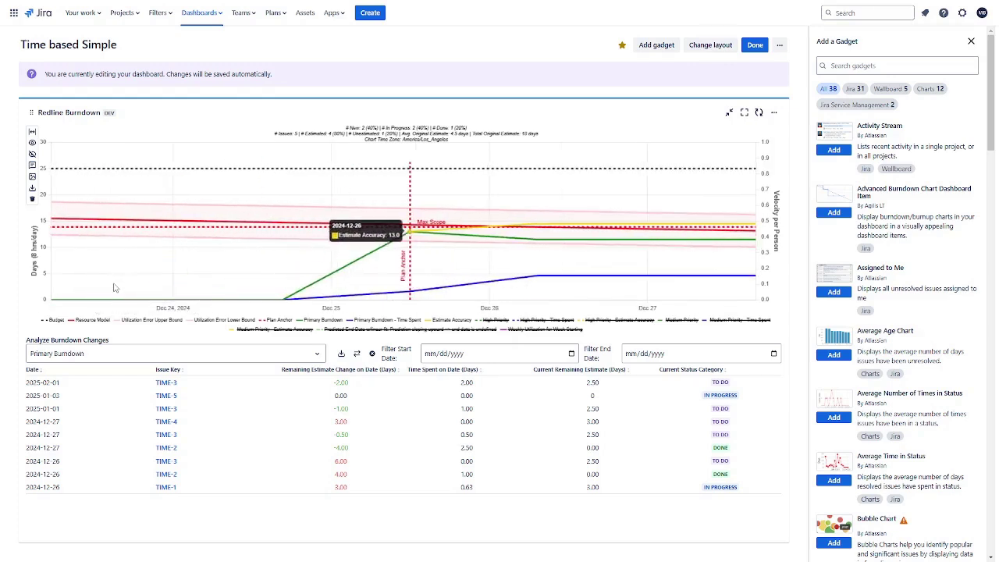
Filter the burndown changes table to the zoomed chart range, 12/23/2024 to 12/27/2024, and sort it ascending by Remaining Estimate Change on Date.
{"action": "left_click", "coordinate": [358, 354]}
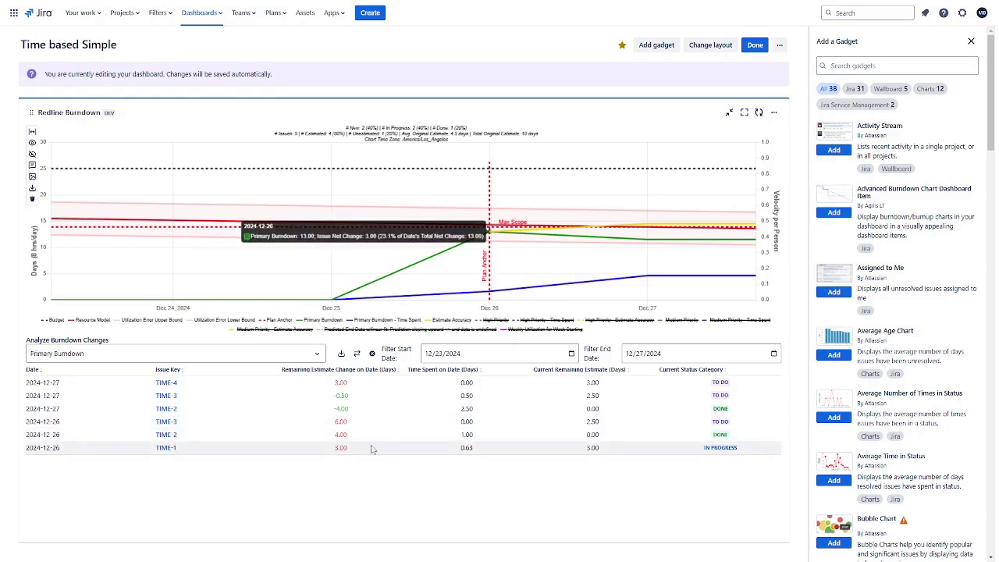
{"action": "left_click", "coordinate": [355, 370]}
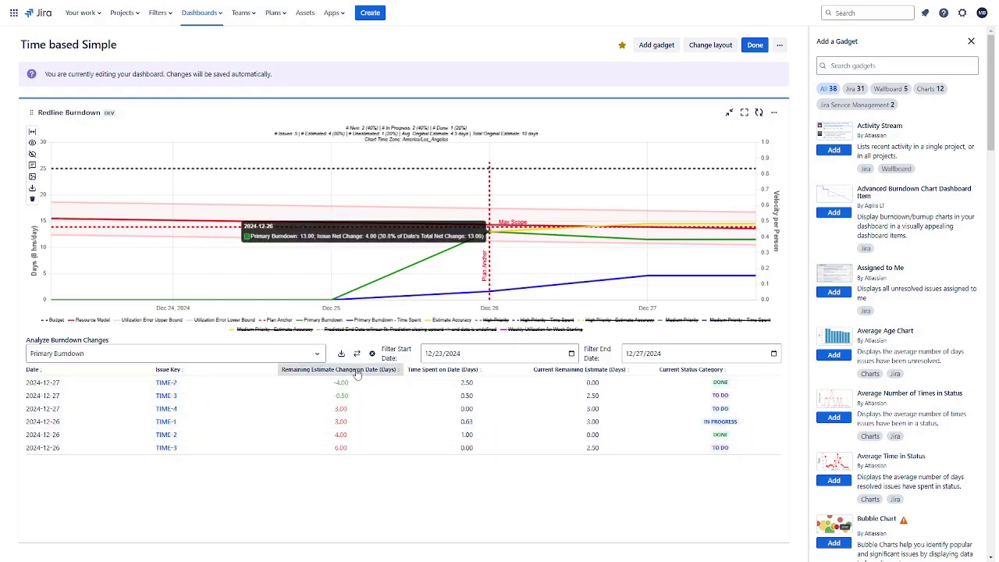